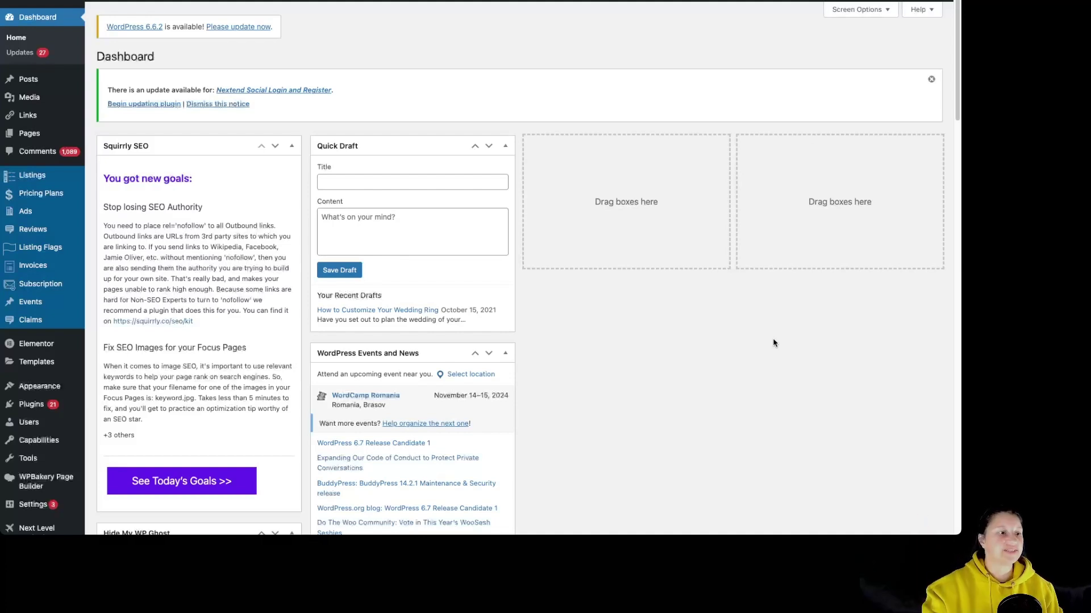
# Go to the Briefcase page via Squirrly SEO > Keyword Research in the admin bar.
pyautogui.scroll(-2, 320, 344)
pyautogui.moveTo(40, 484)
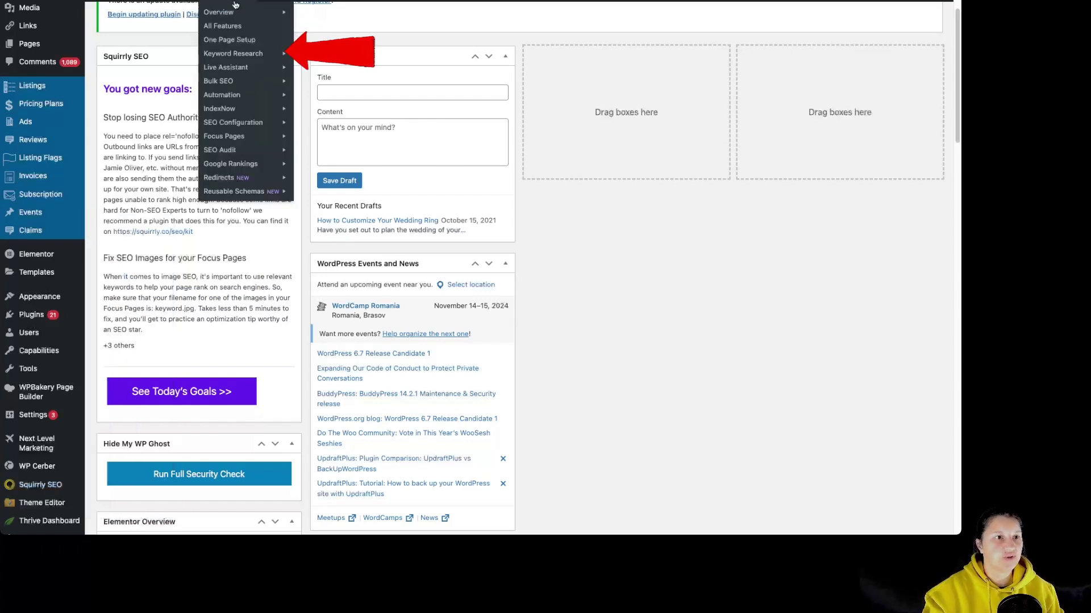
pyautogui.moveTo(249, 54)
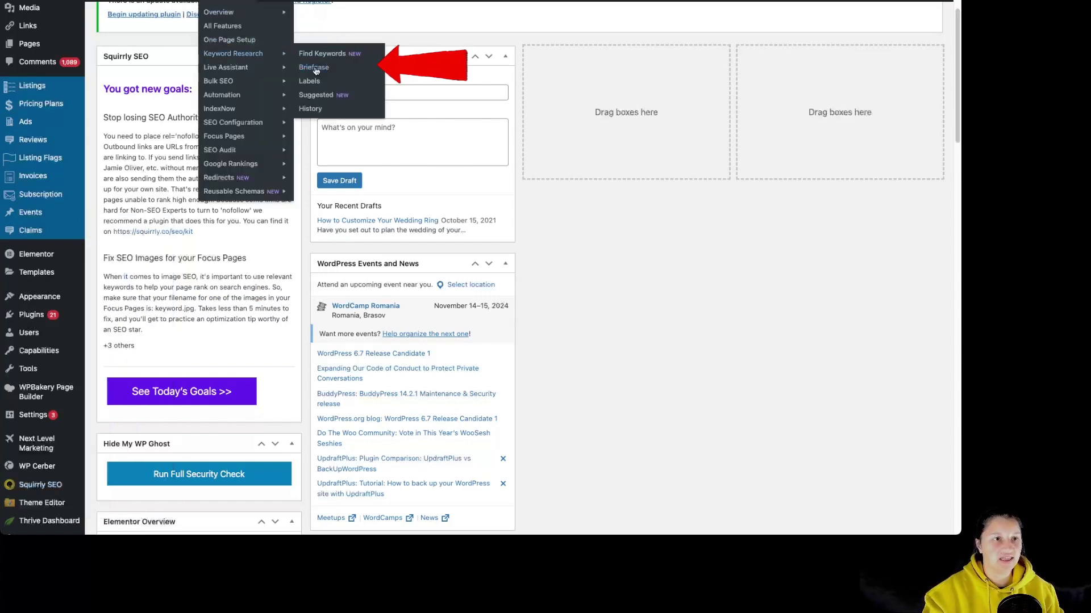
pyautogui.click(314, 67)
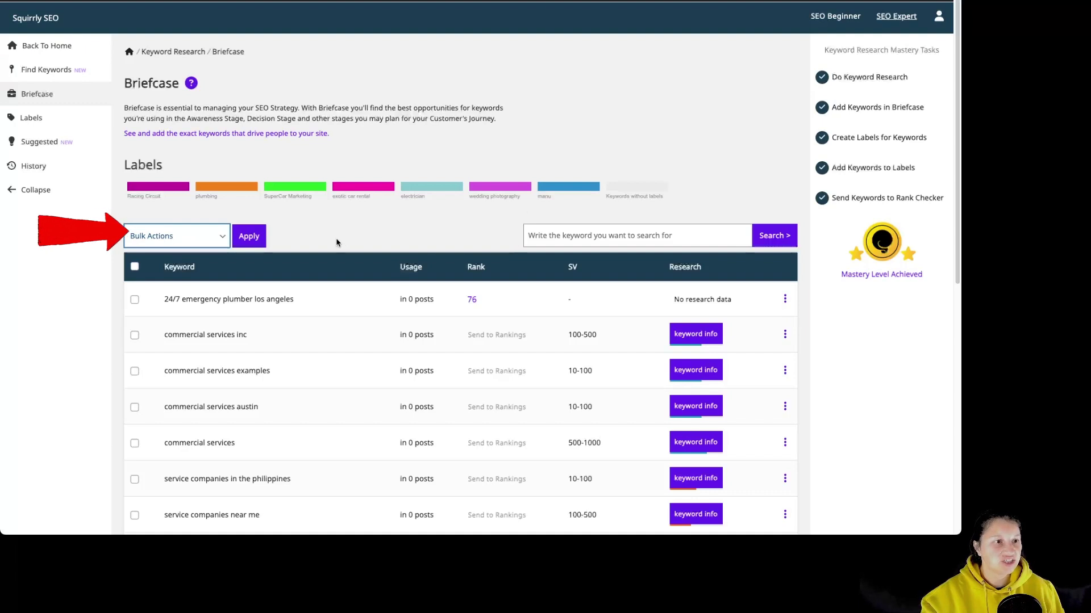
pyautogui.click(135, 300)
pyautogui.click(135, 335)
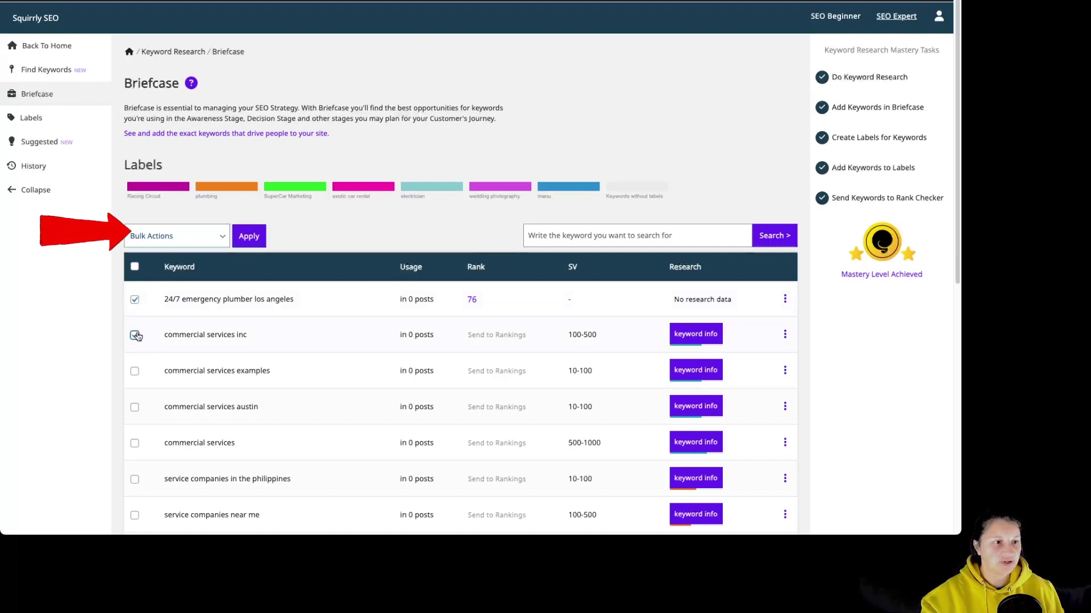
pyautogui.click(134, 371)
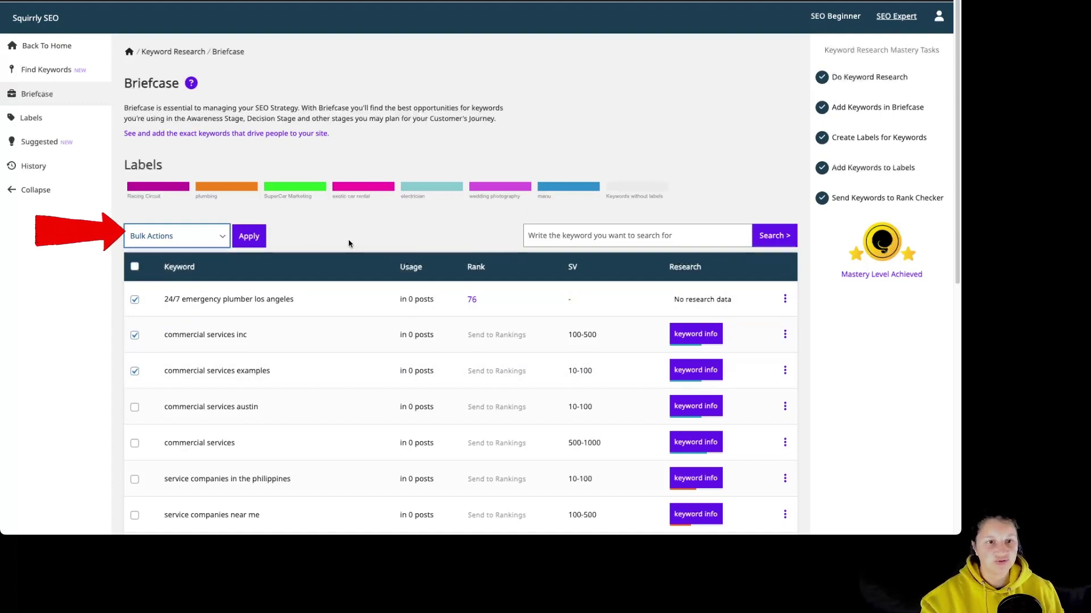
pyautogui.click(135, 267)
pyautogui.click(134, 267)
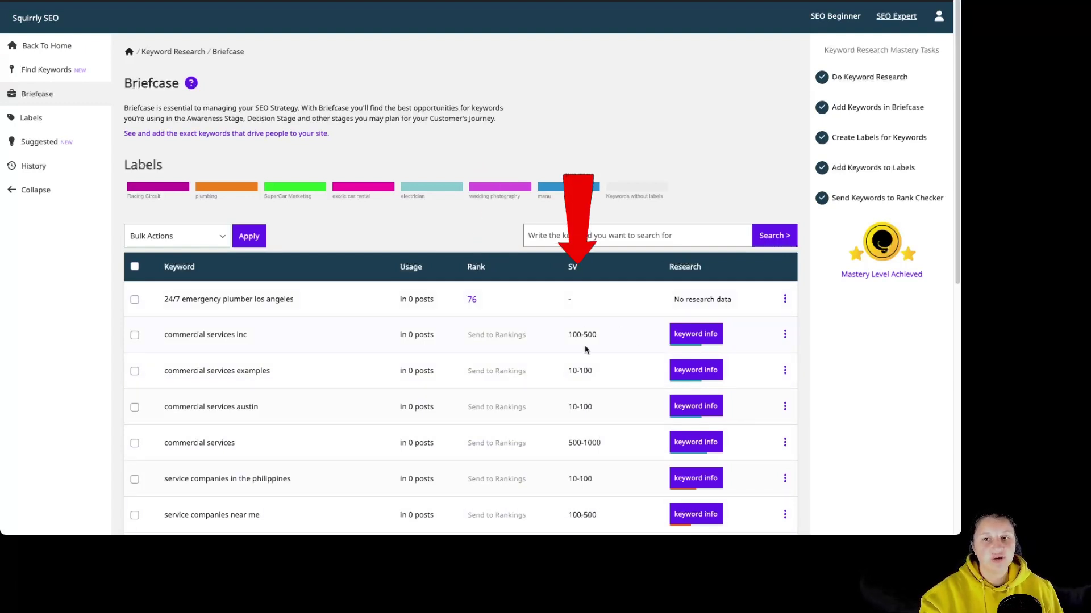
pyautogui.click(708, 338)
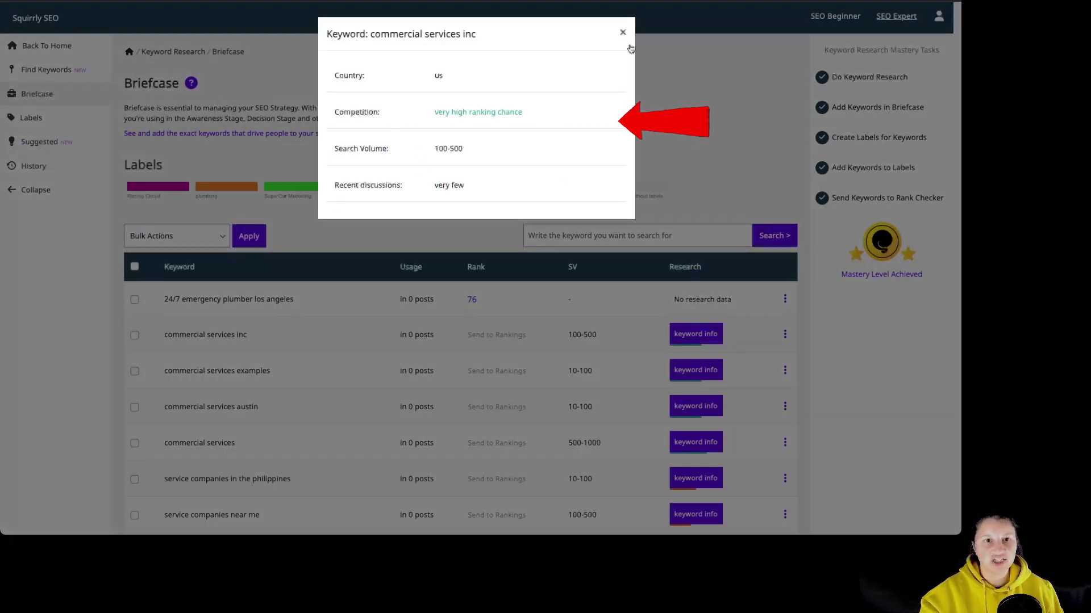
pyautogui.click(622, 33)
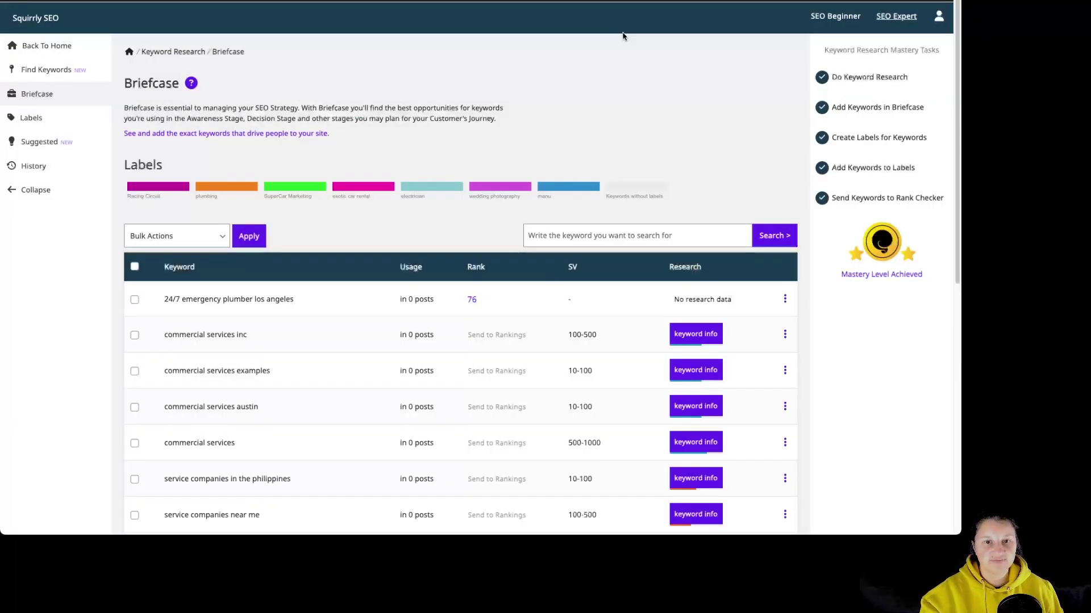
pyautogui.click(785, 337)
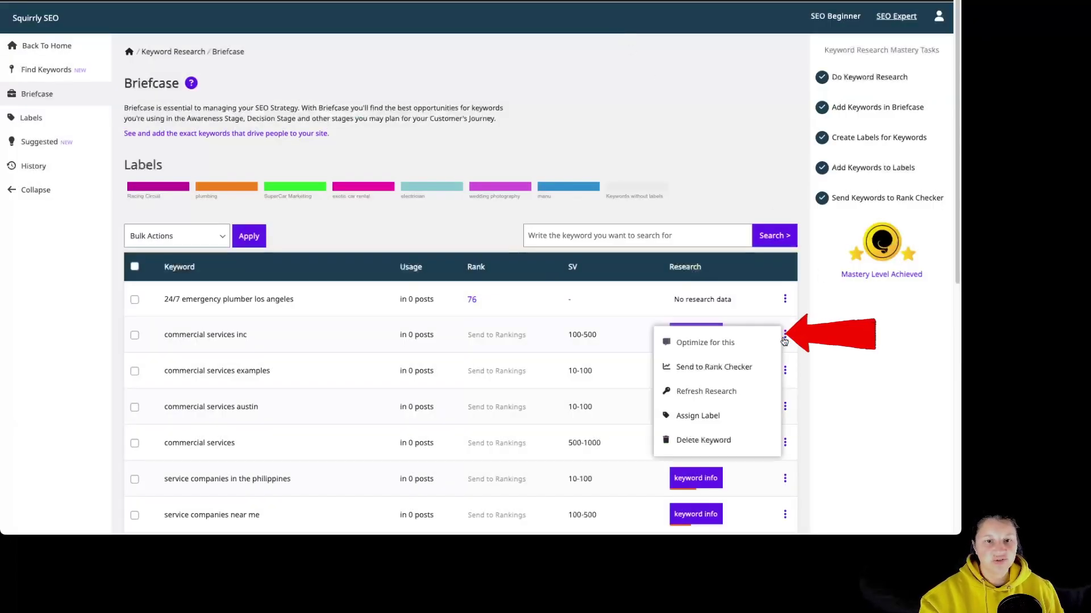
pyautogui.click(703, 441)
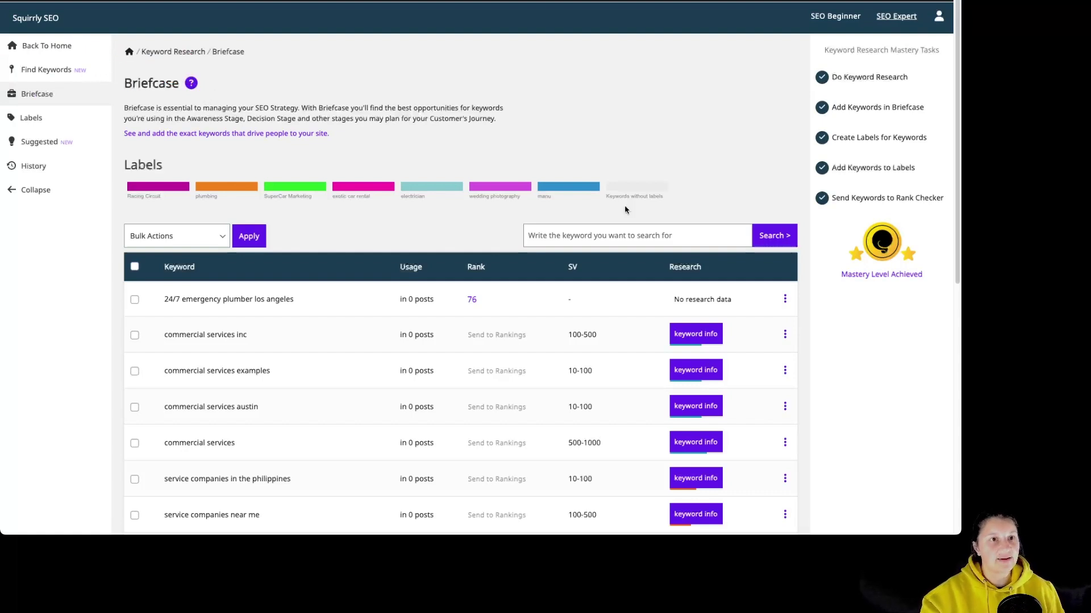
pyautogui.click(785, 335)
pyautogui.click(164, 91)
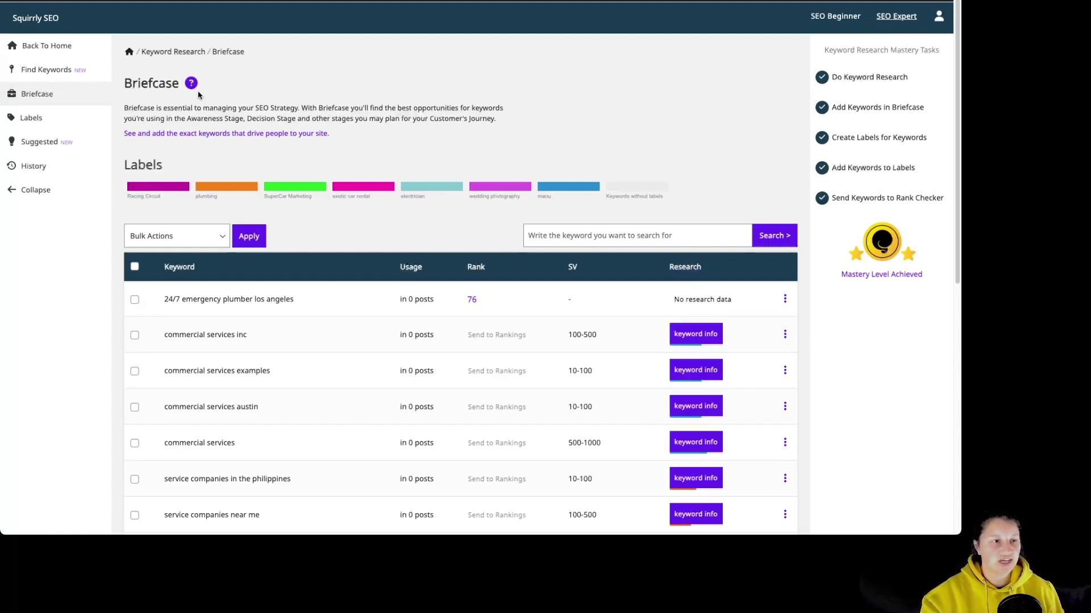
pyautogui.click(35, 167)
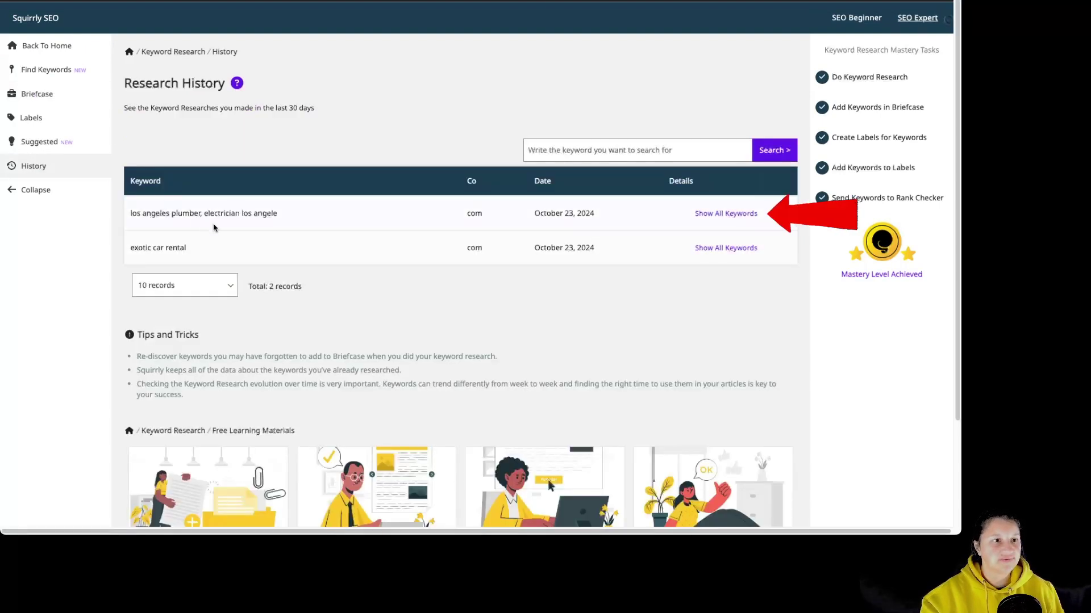
pyautogui.click(754, 216)
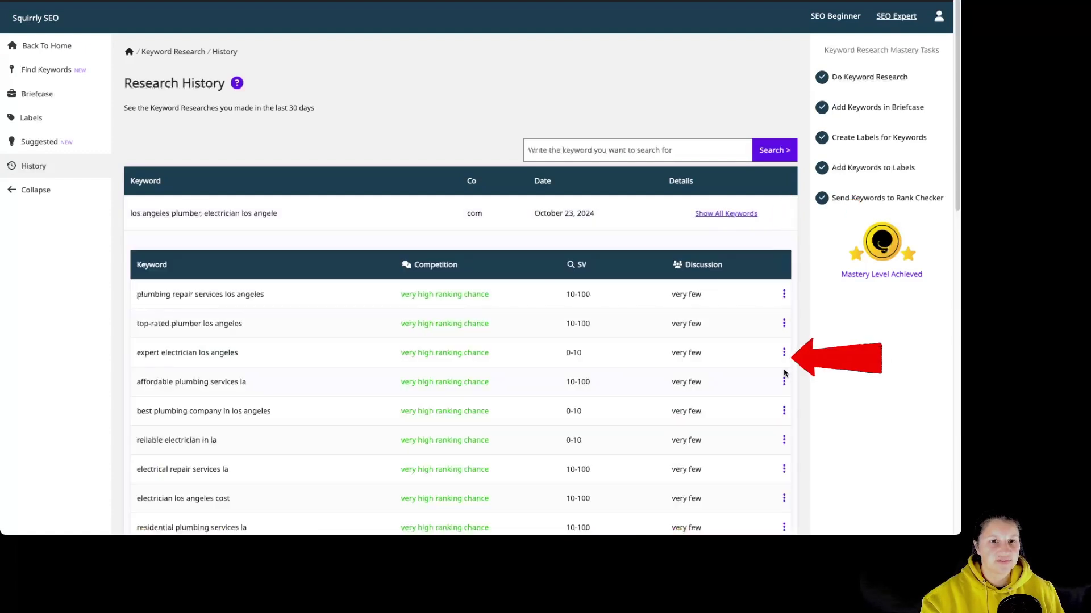
pyautogui.click(784, 352)
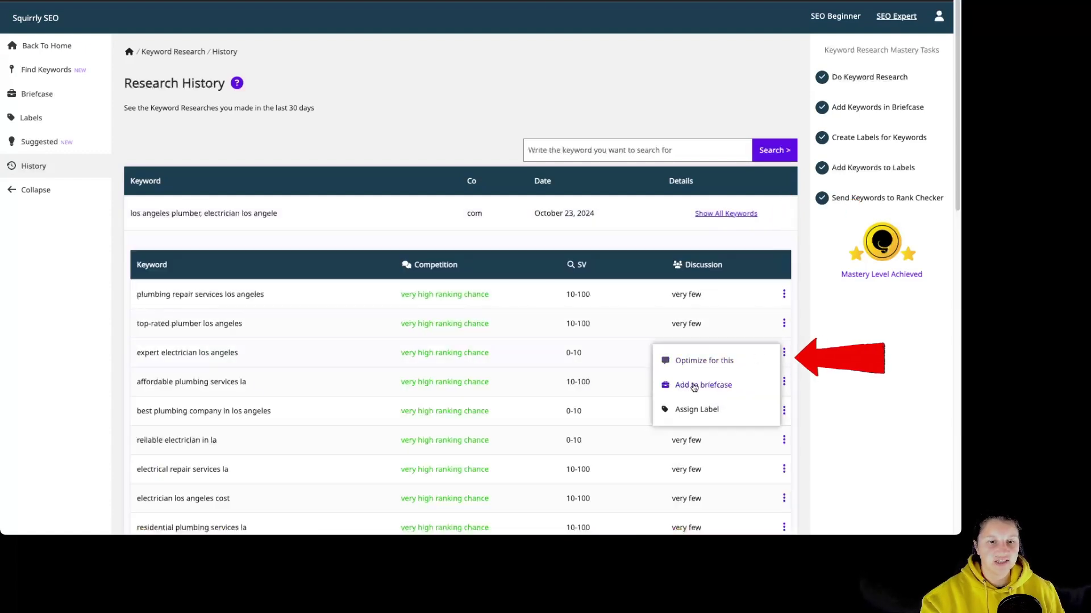
pyautogui.click(746, 394)
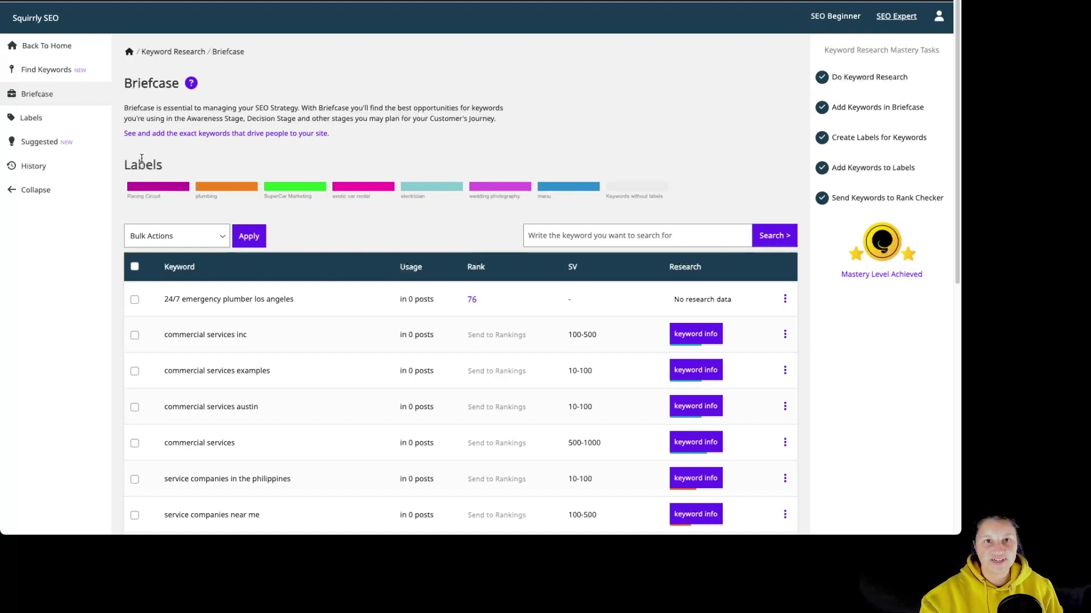
# Open Briefcase Labels and start a navy-coloured new label, then close the form without saving.
pyautogui.click(39, 120)
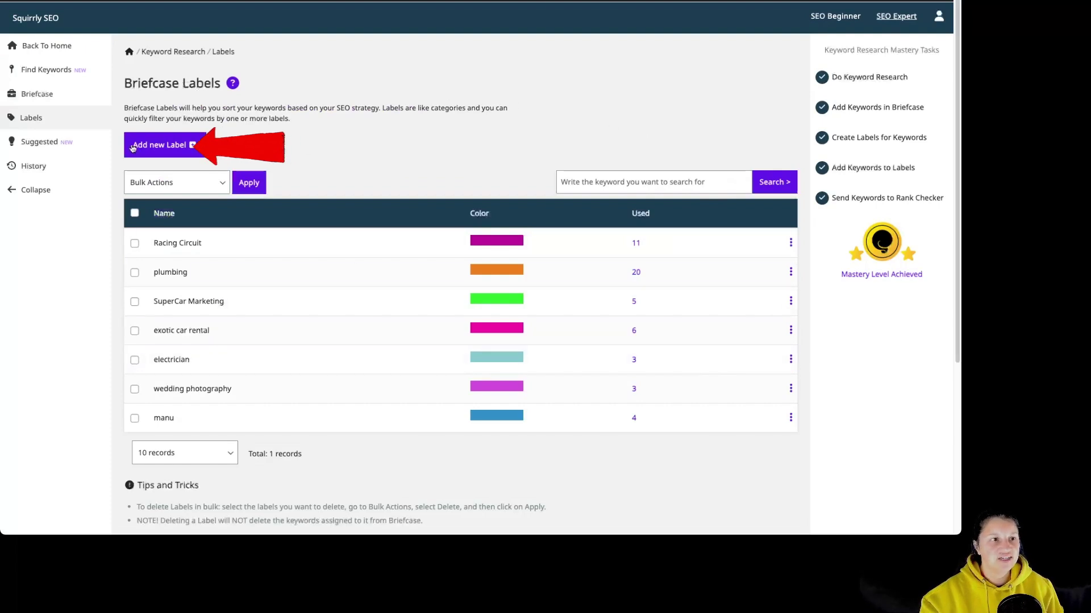
pyautogui.click(171, 146)
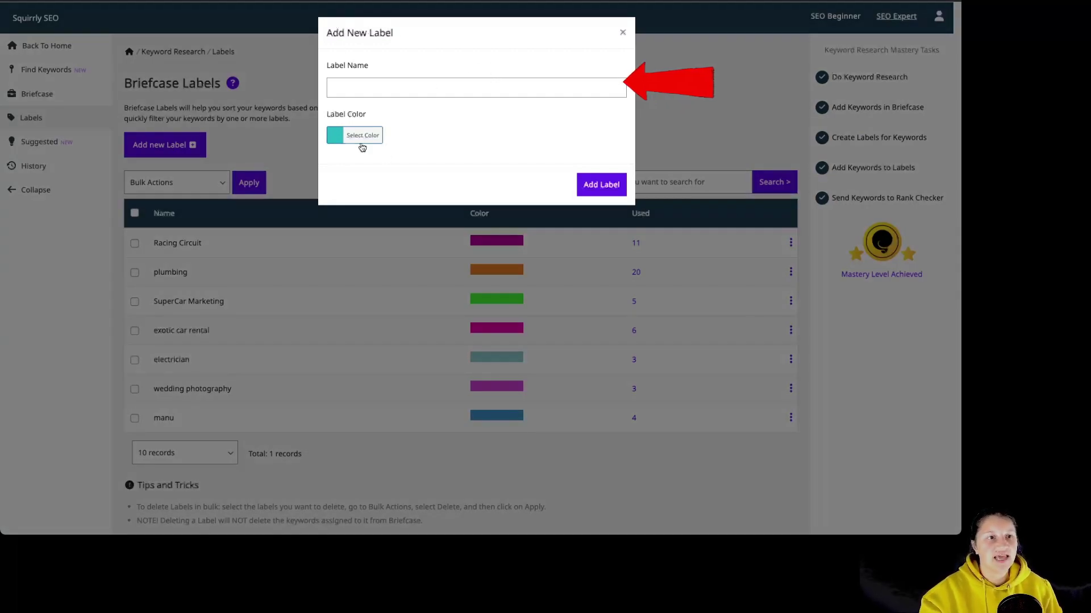
pyautogui.click(362, 147)
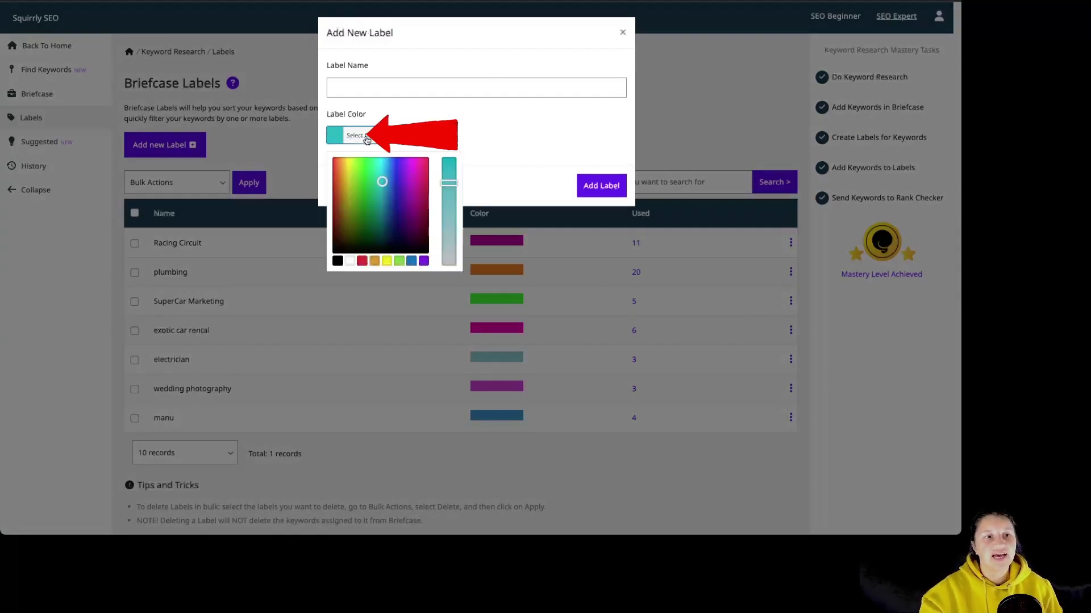
pyautogui.click(397, 219)
pyautogui.click(478, 155)
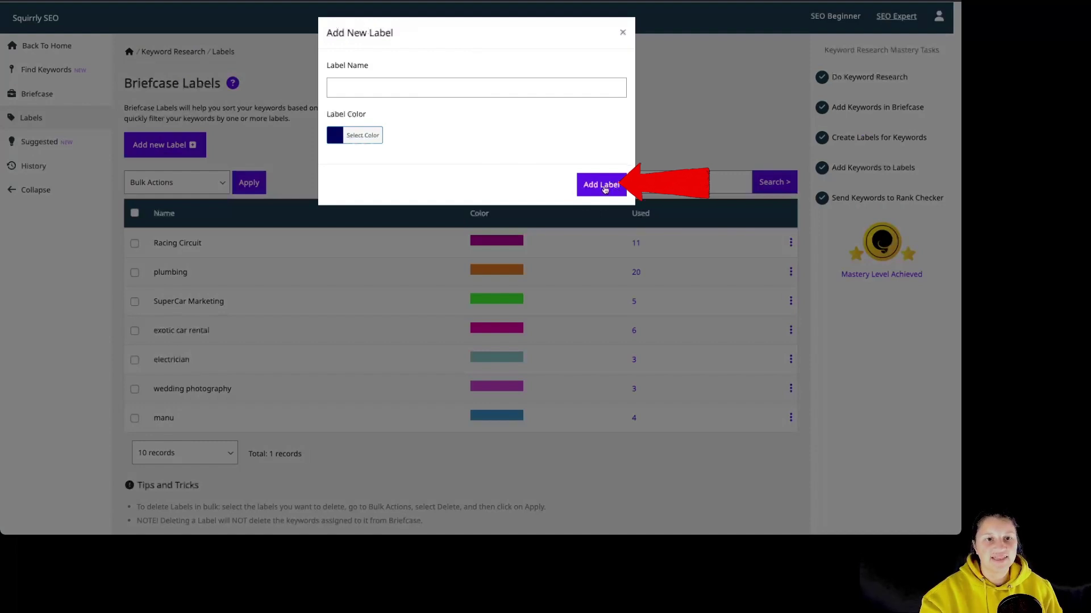
pyautogui.click(623, 34)
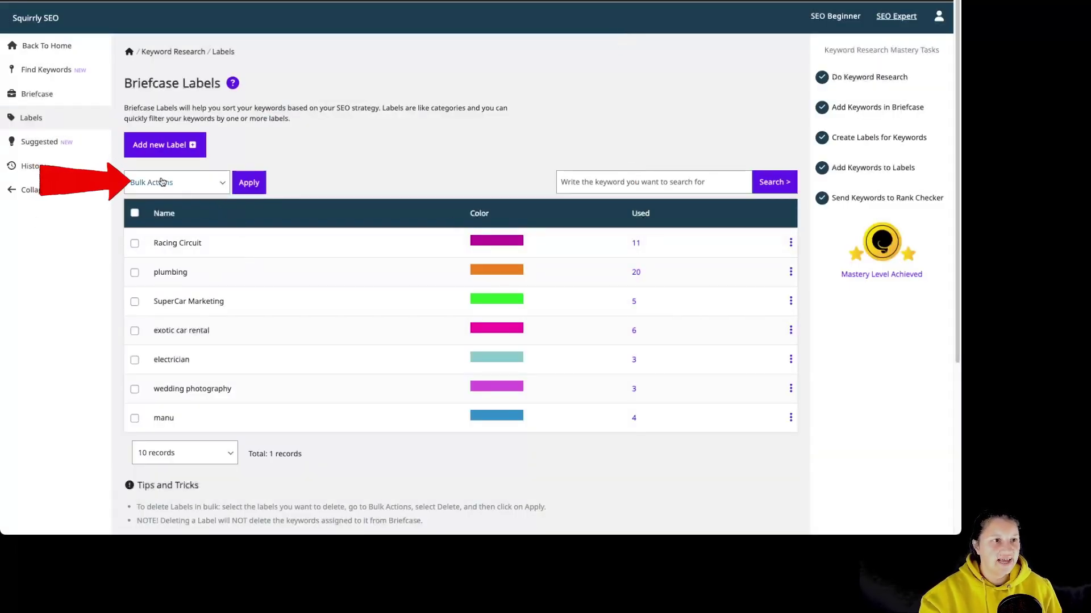
pyautogui.click(136, 244)
pyautogui.click(135, 302)
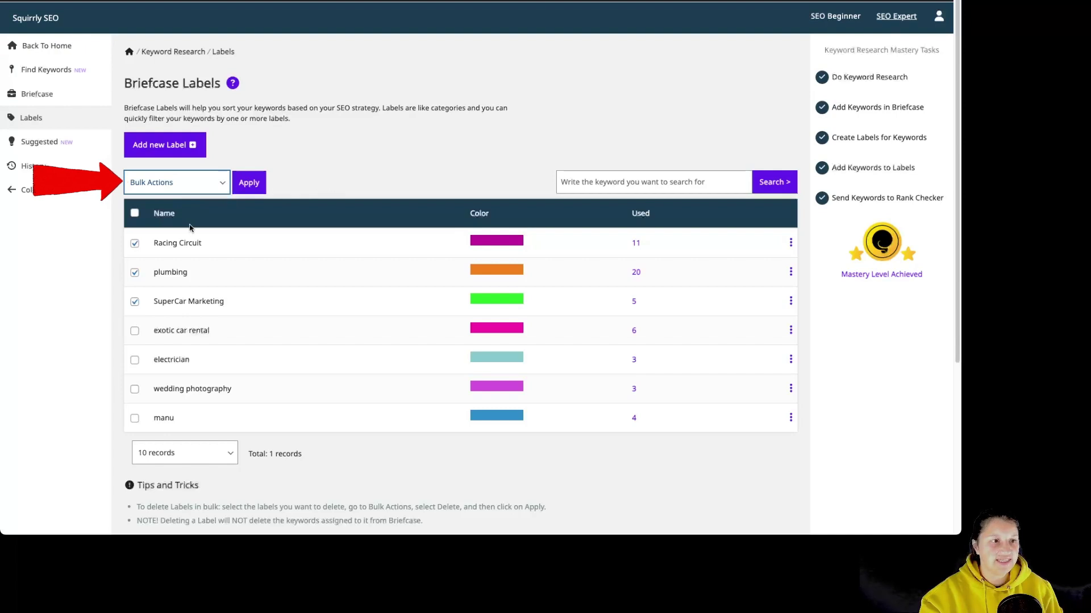
pyautogui.click(134, 213)
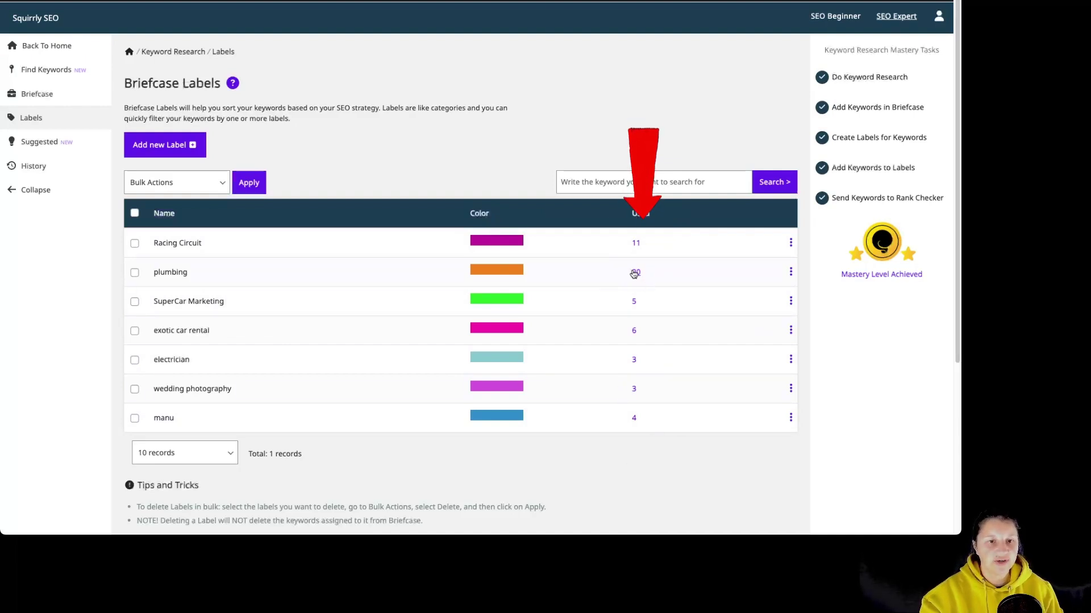
pyautogui.click(797, 273)
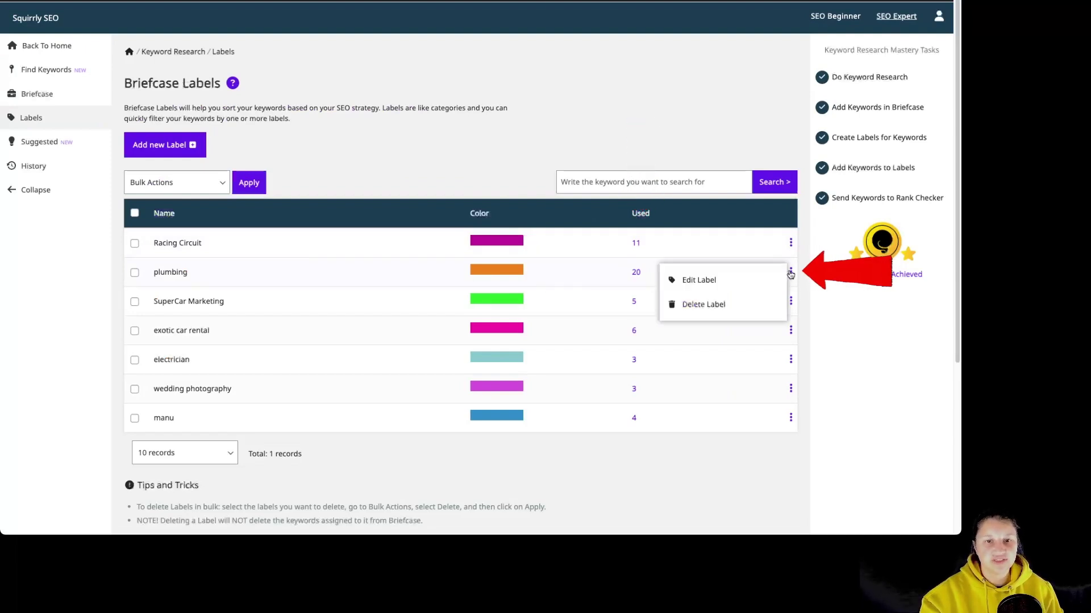
pyautogui.click(729, 280)
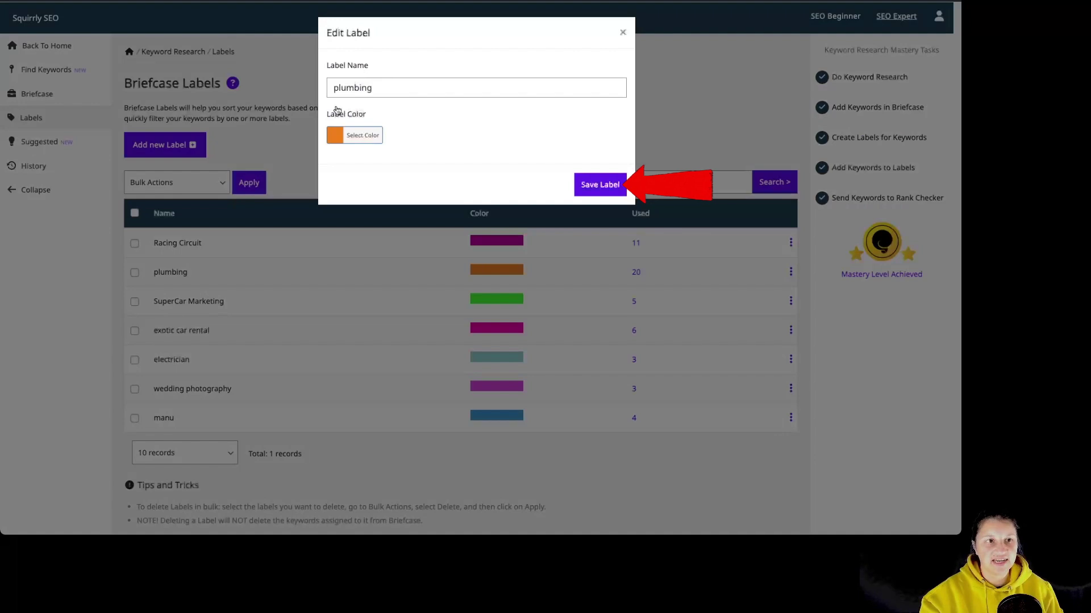
pyautogui.click(623, 33)
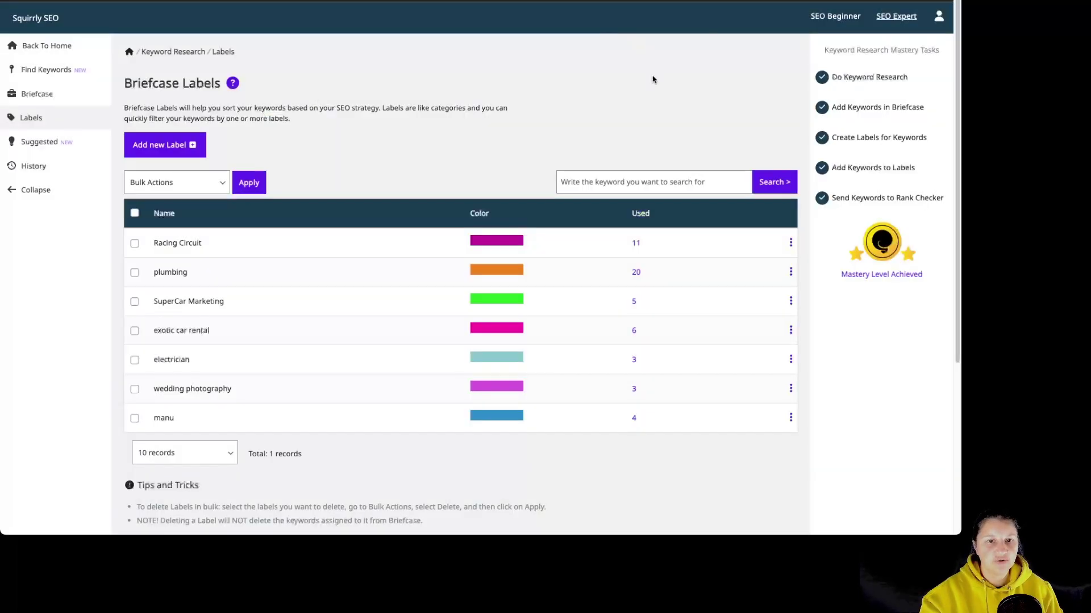
pyautogui.click(793, 303)
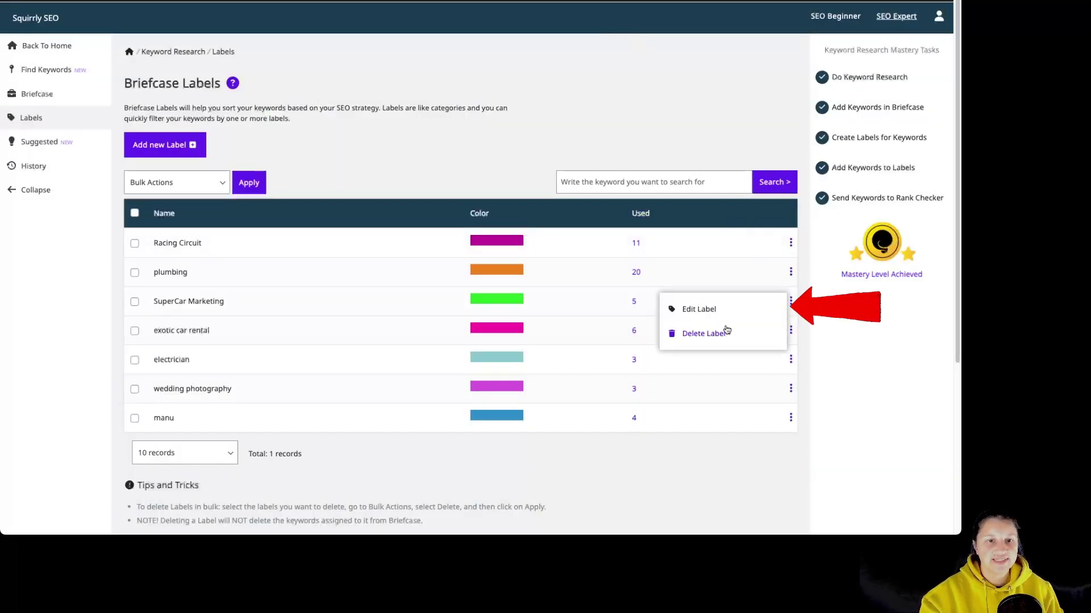
# Filter the Briefcase by plumbing and exotic car rental labels, then switch to keywords without labels.
pyautogui.click(637, 273)
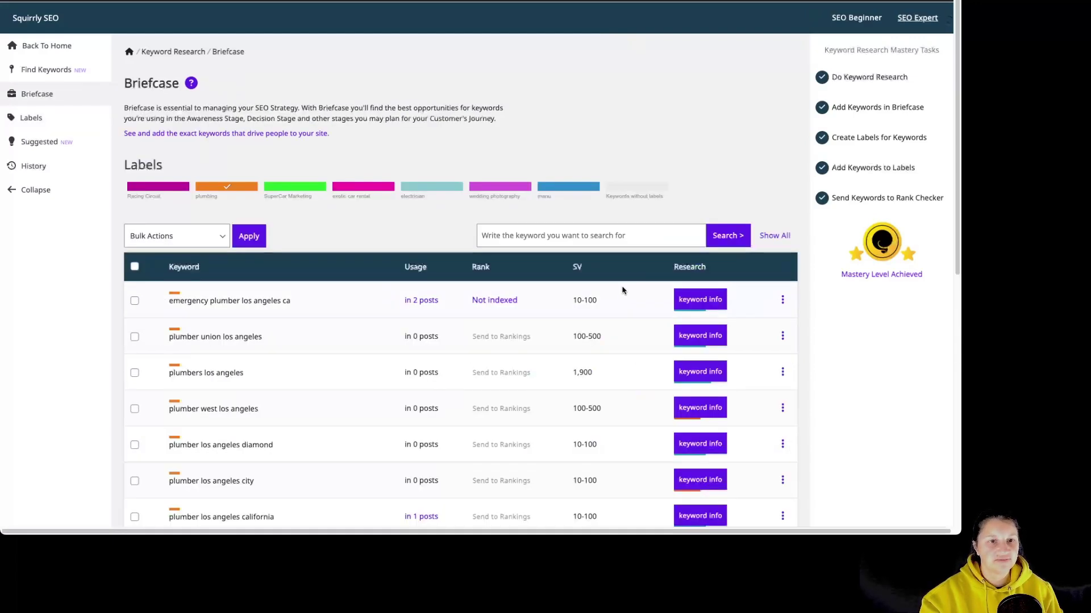
pyautogui.scroll(-5, 456, 411)
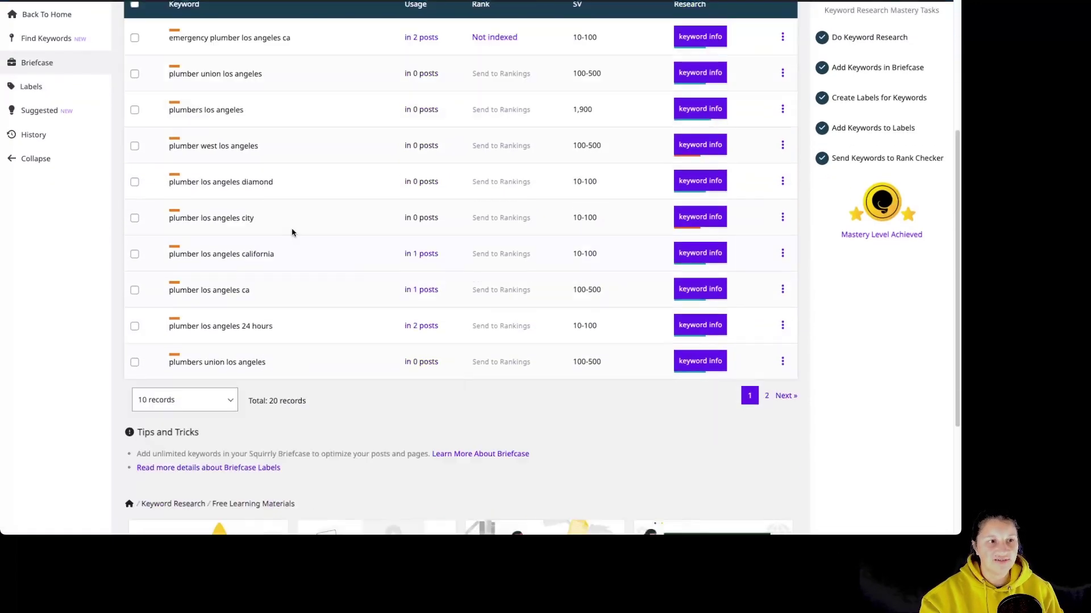
pyautogui.scroll(5, 305, 274)
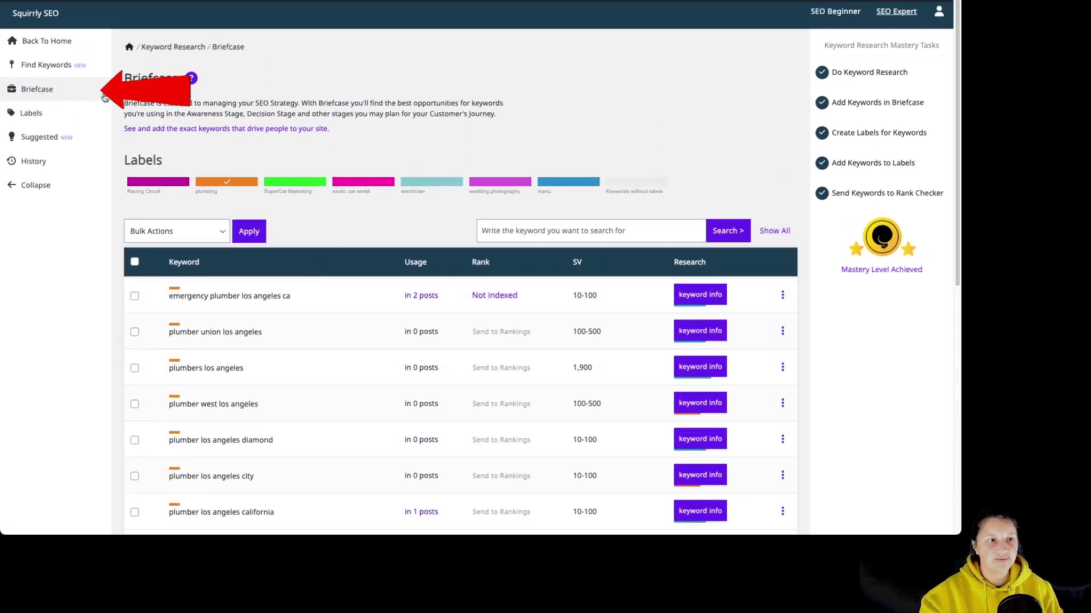
pyautogui.click(358, 183)
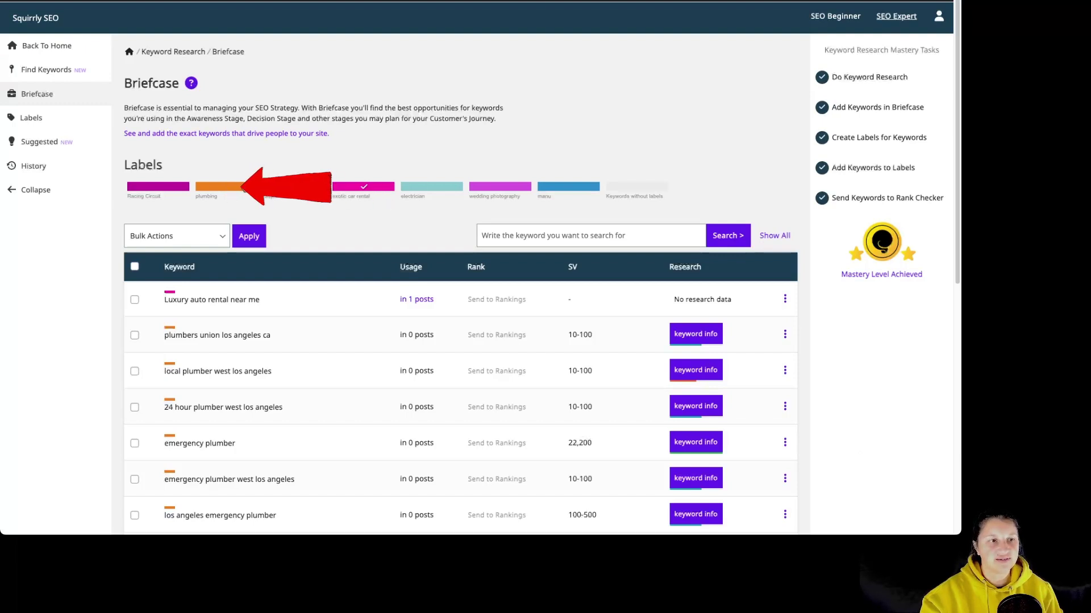
pyautogui.click(233, 185)
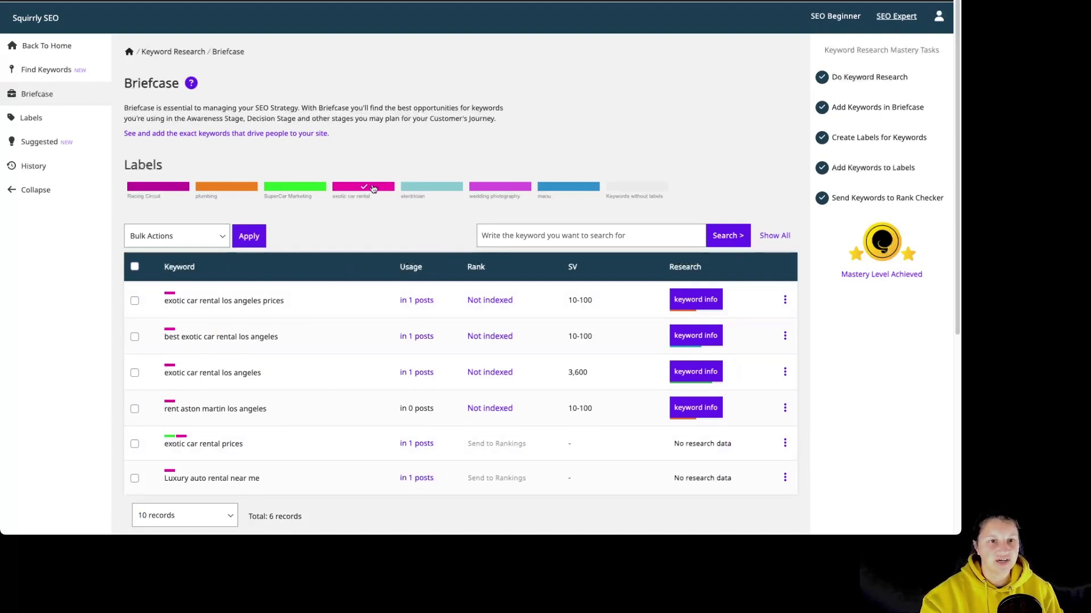
pyautogui.click(633, 196)
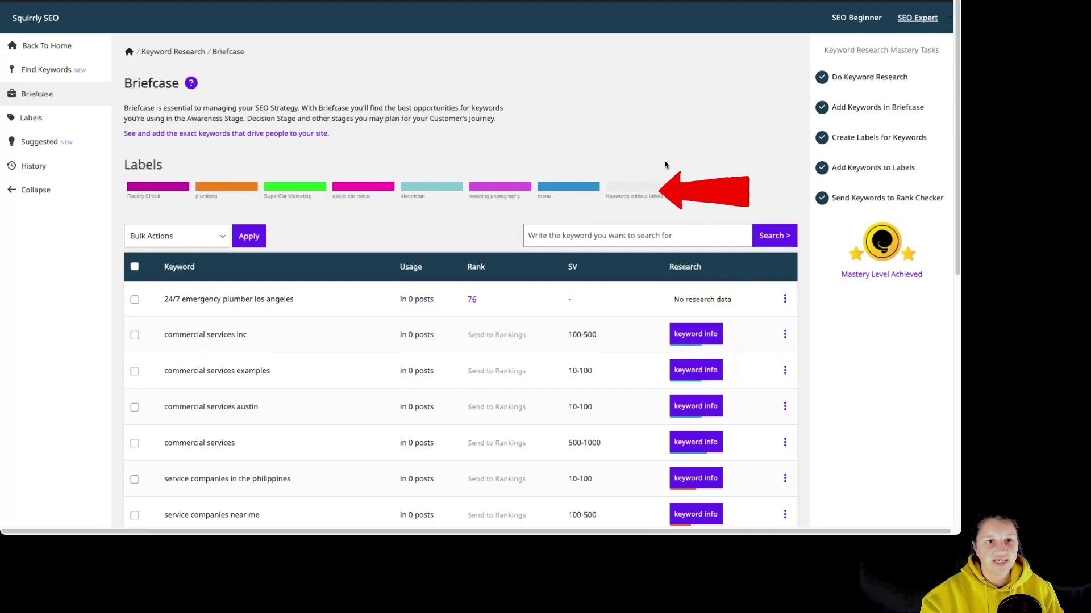
pyautogui.click(642, 196)
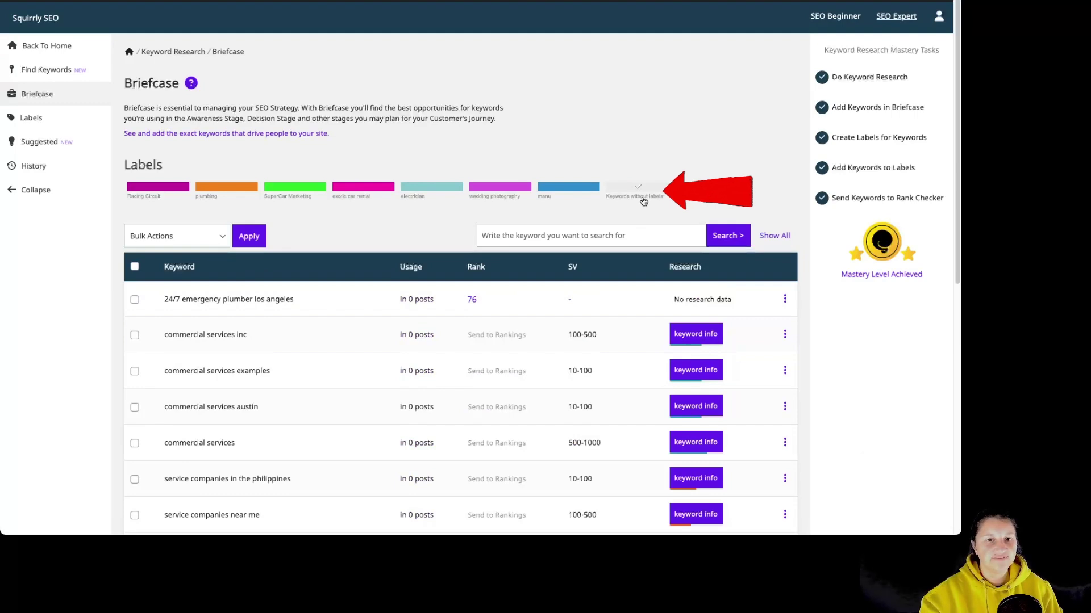
pyautogui.scroll(-1, 616, 346)
pyautogui.scroll(-3, 616, 343)
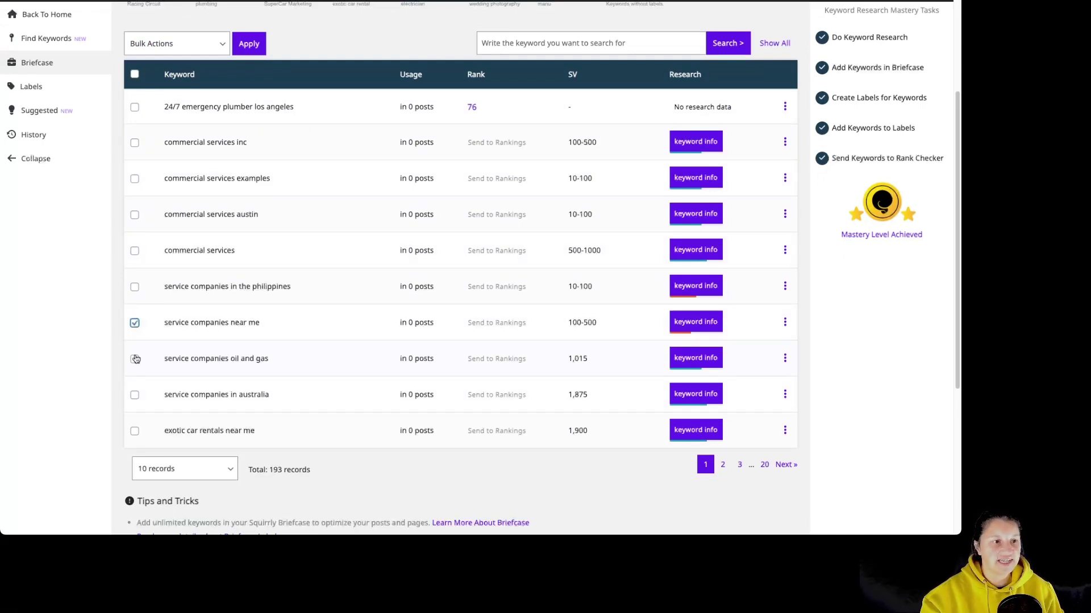
pyautogui.click(192, 43)
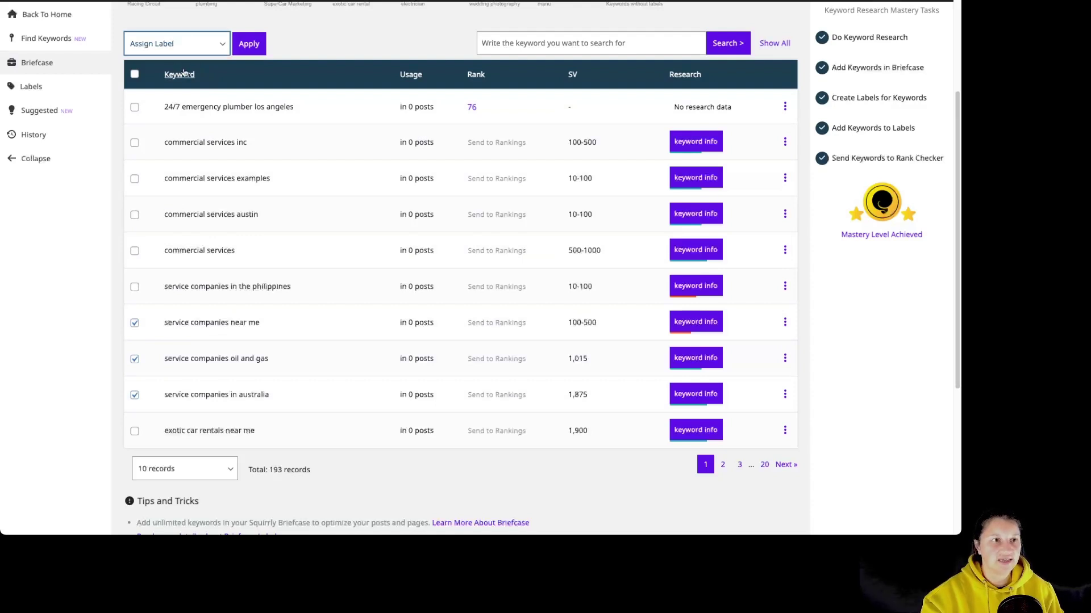
pyautogui.click(247, 51)
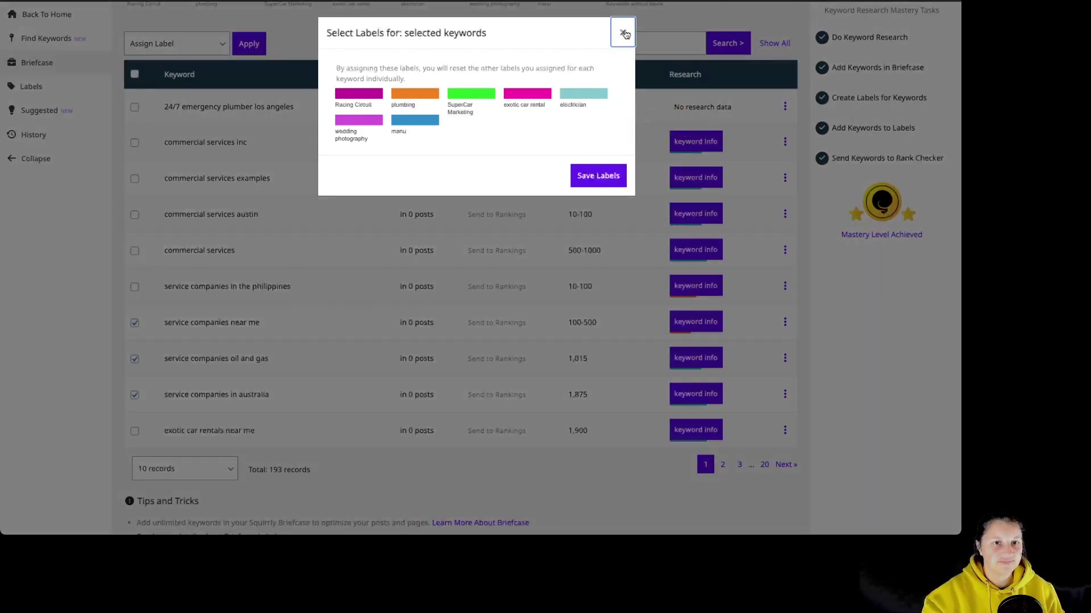
pyautogui.click(622, 32)
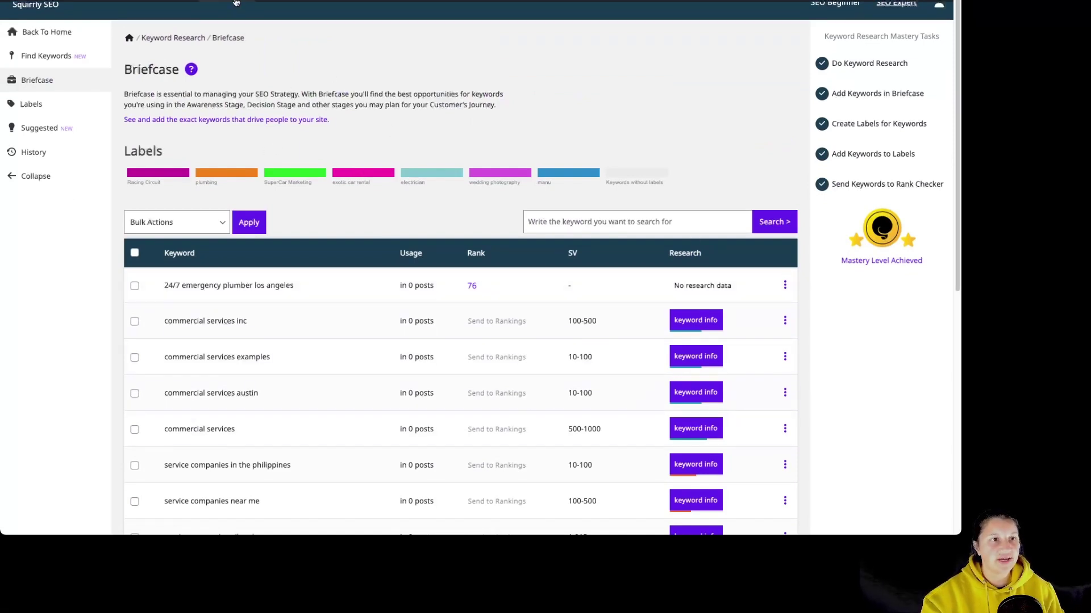
# Open SEO Configuration > Import & Data and view the Backup Settings & SEO and Restore options.
pyautogui.moveTo(237, 2)
pyautogui.moveTo(254, 124)
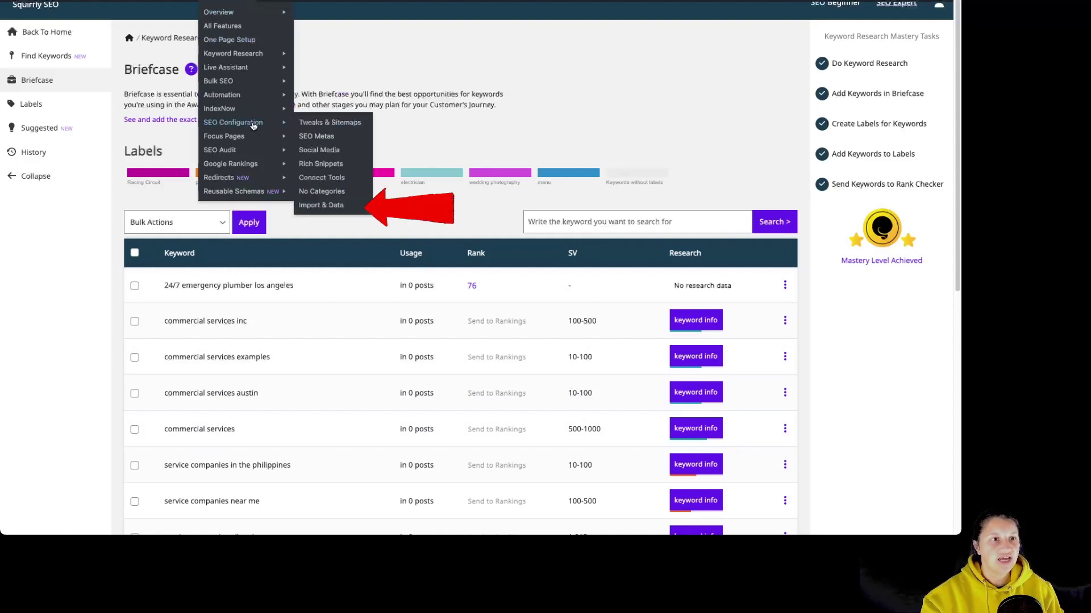
pyautogui.click(338, 209)
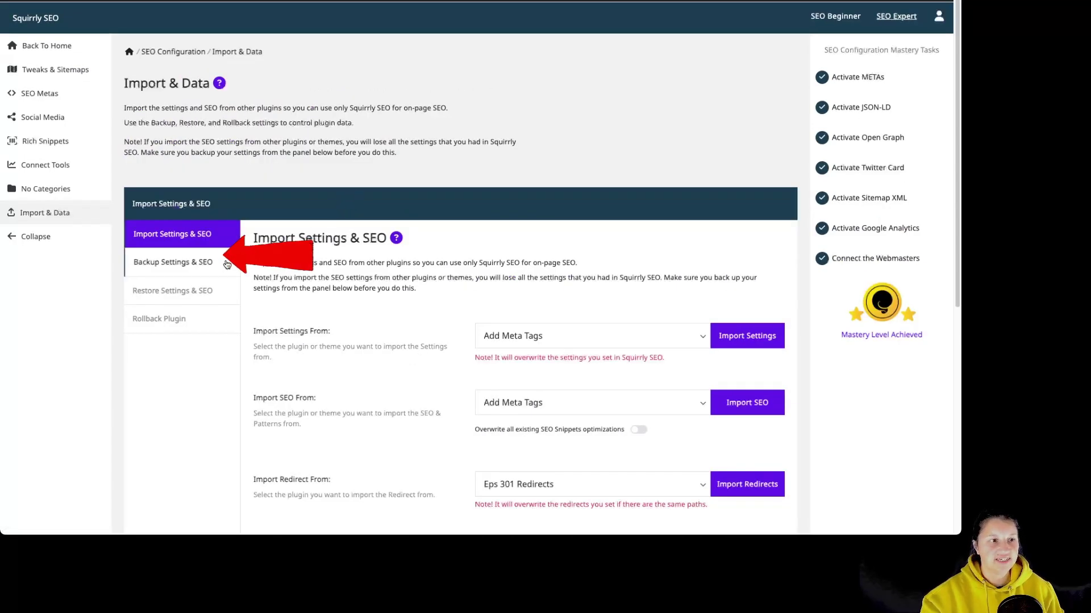
pyautogui.click(214, 264)
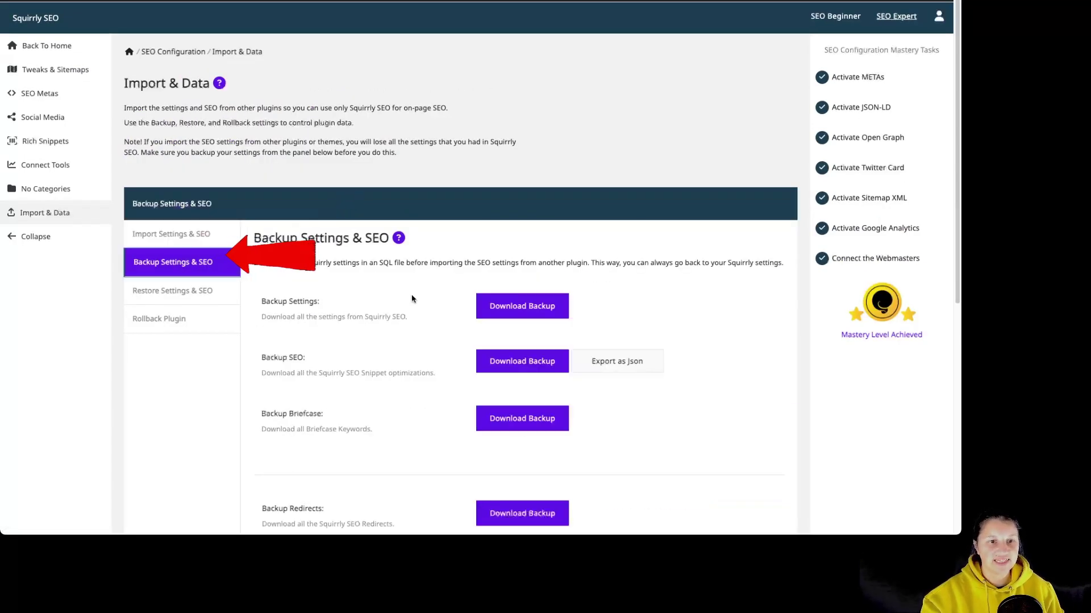
pyautogui.scroll(-3, 438, 341)
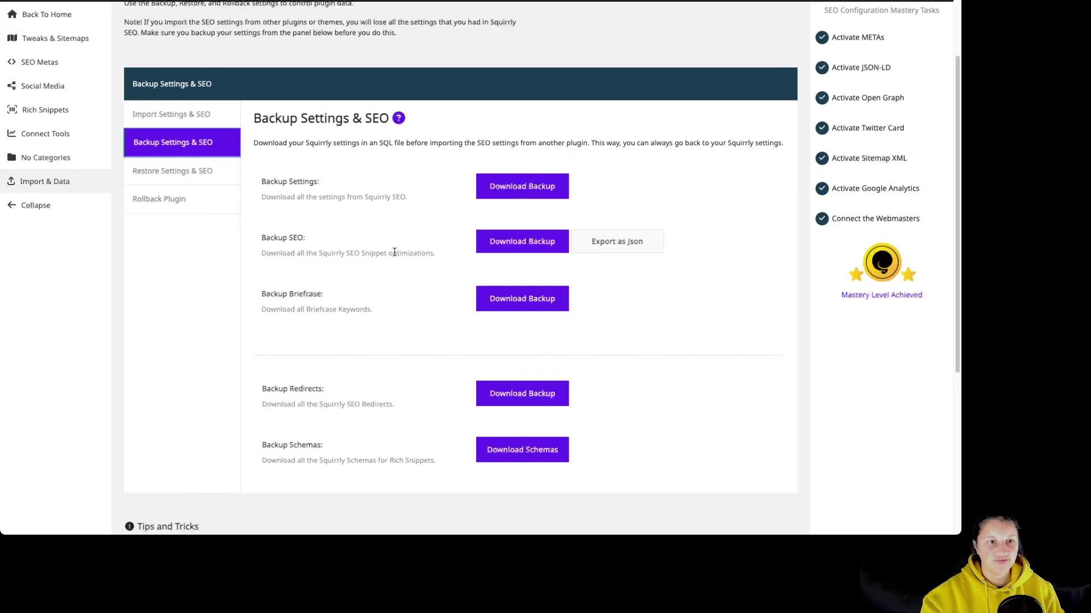
pyautogui.click(221, 177)
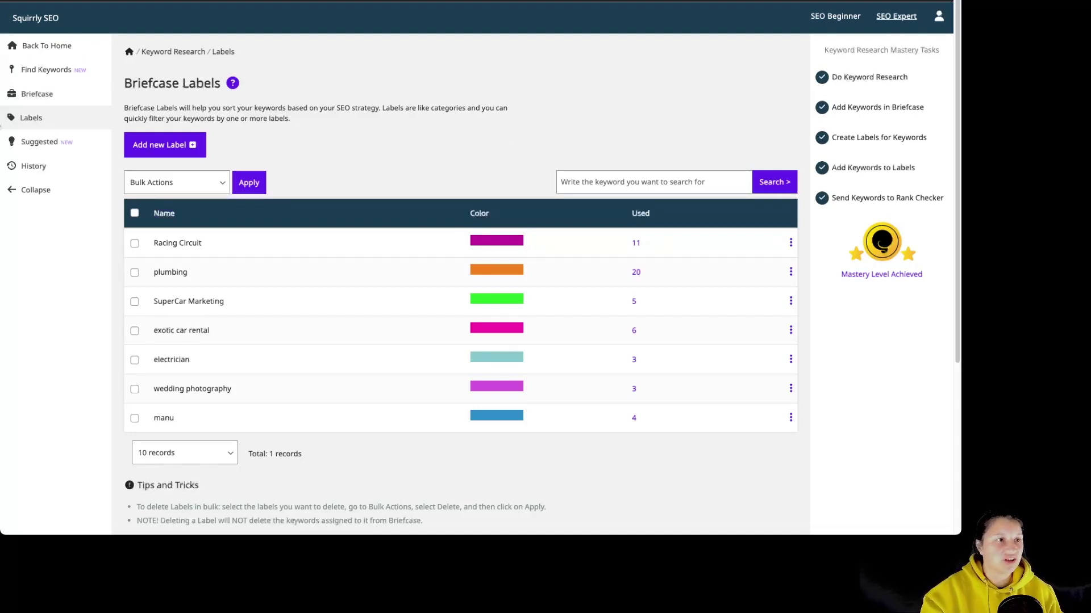
# Choose Optimize for this on the Briefcase keyword commercial services inc to start a new post.
pyautogui.click(52, 95)
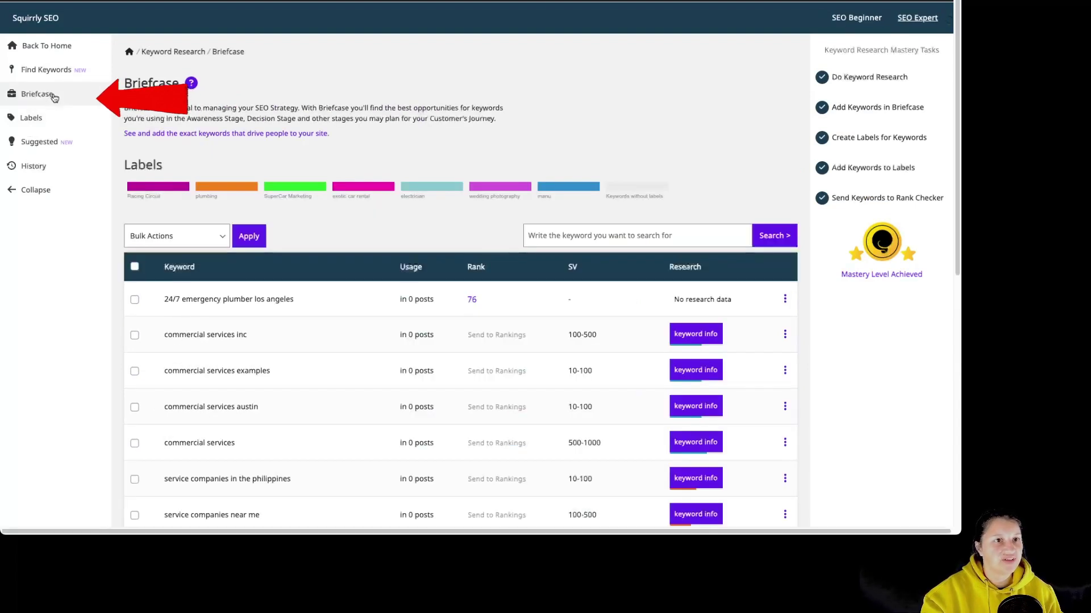
pyautogui.click(785, 334)
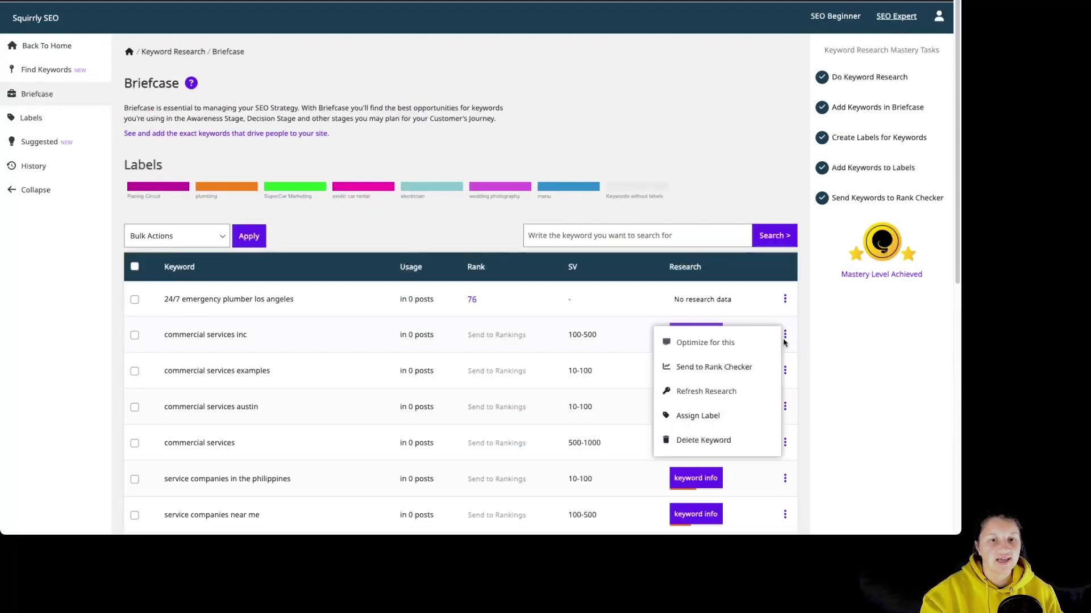
pyautogui.click(721, 343)
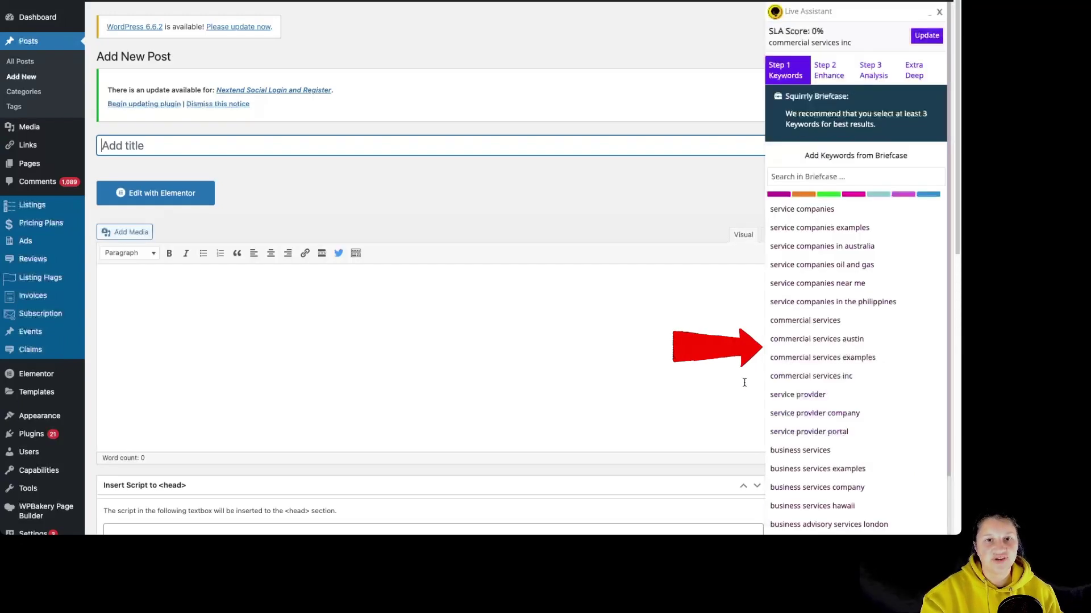
# Update the Live Assistant so it lists the Briefcase keywords.
pyautogui.moveTo(873, 436)
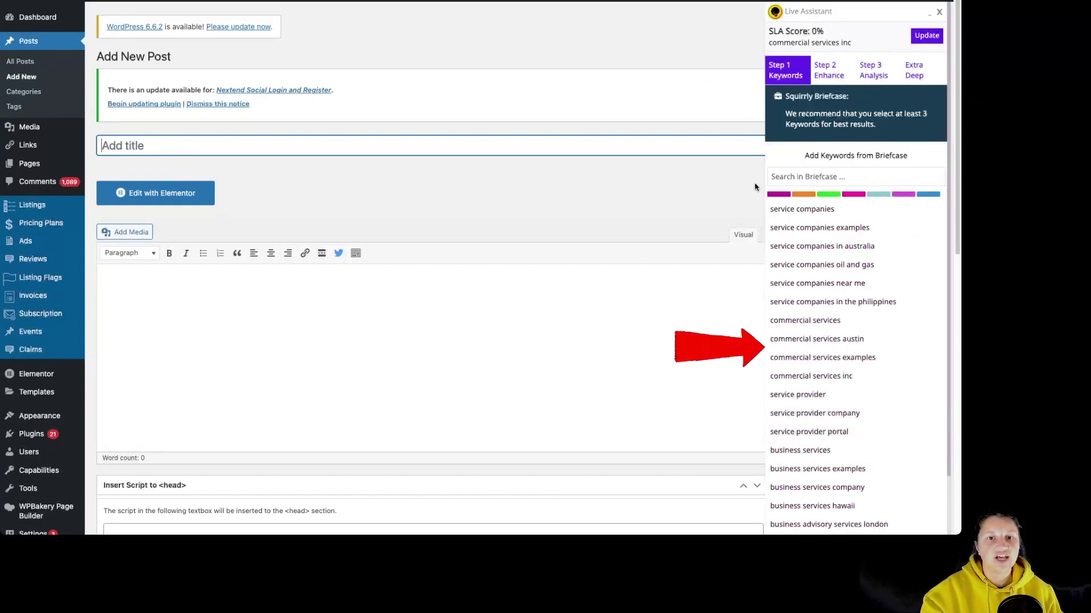
pyautogui.click(924, 35)
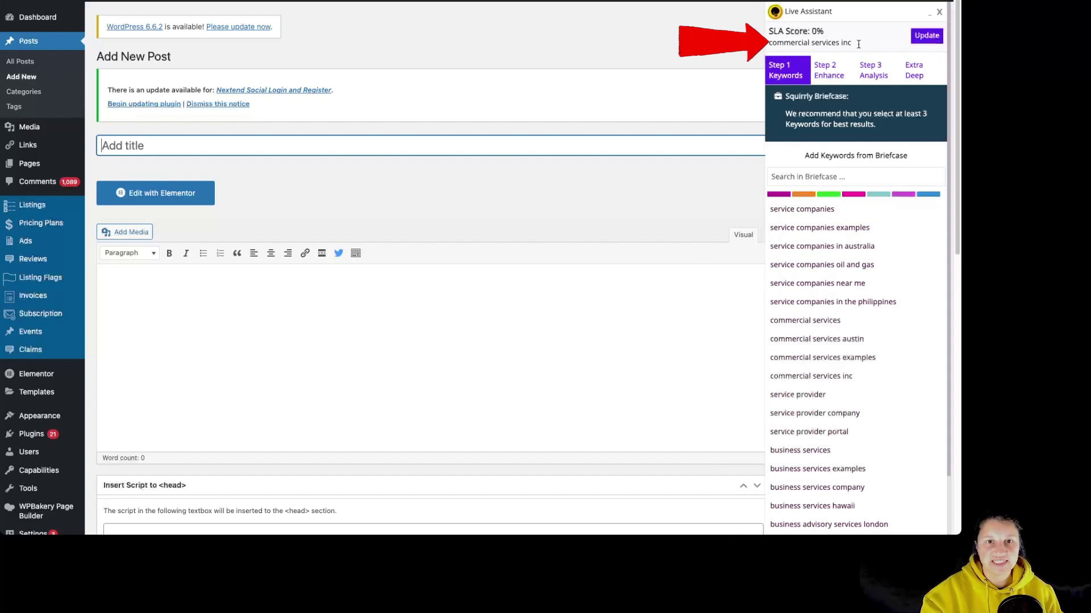
pyautogui.moveTo(874, 243)
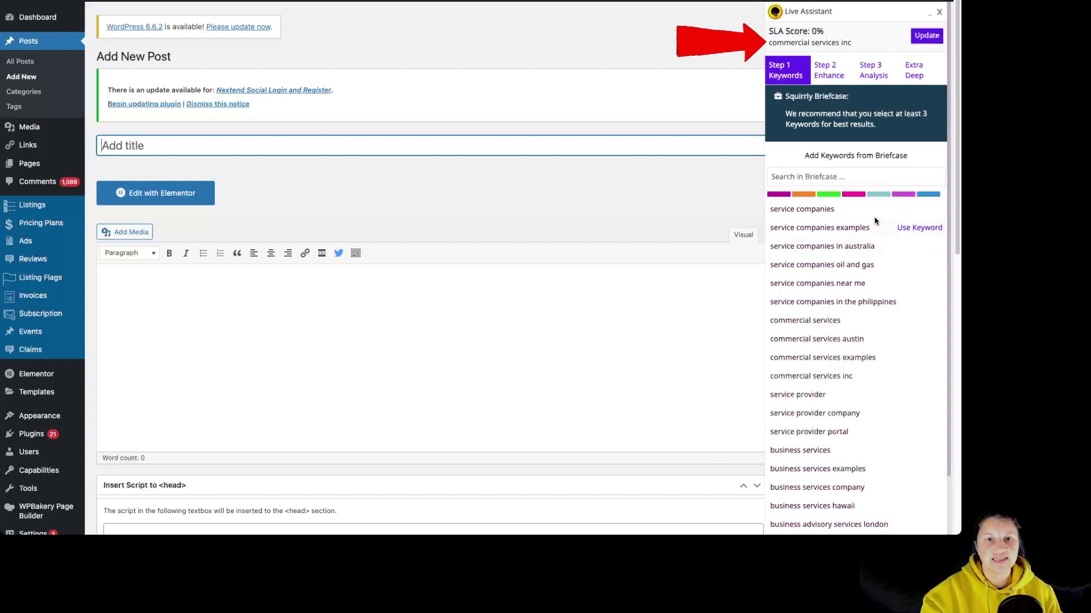
pyautogui.moveTo(797, 407)
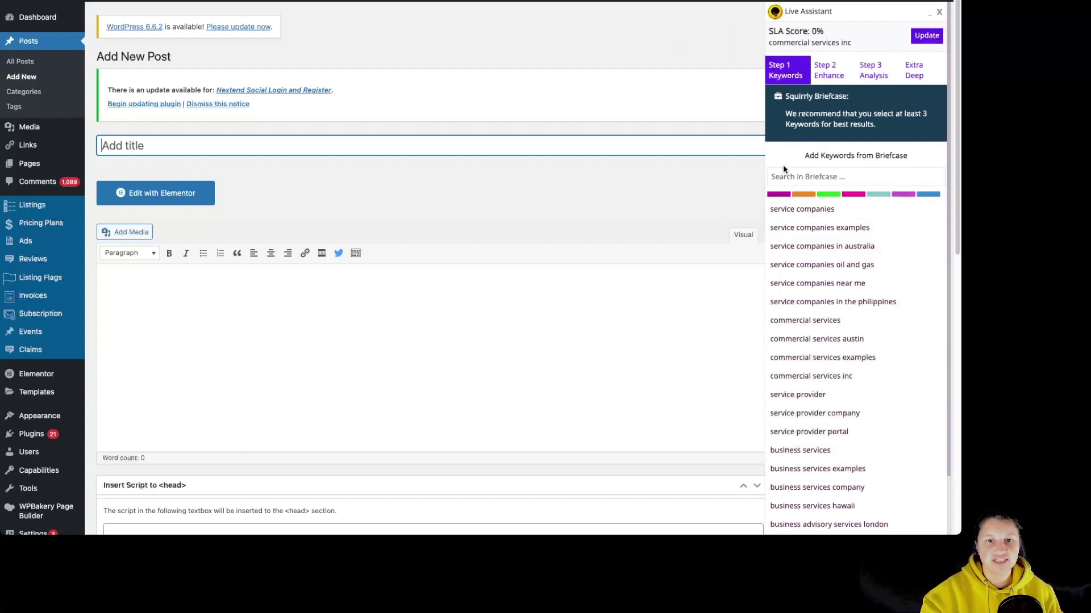
pyautogui.moveTo(850, 433)
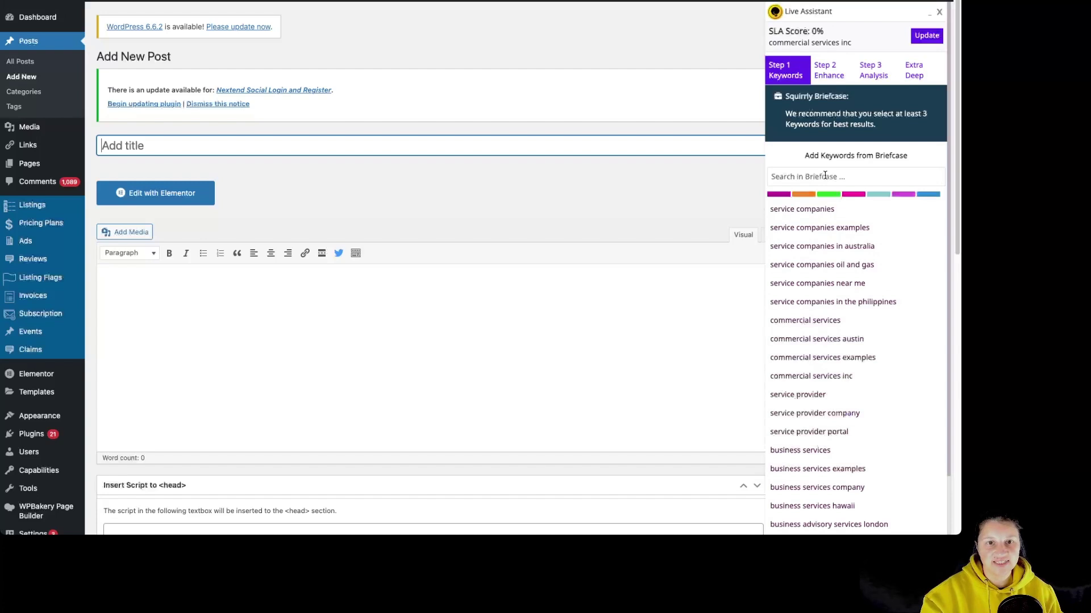
# Filter by Racing Circuit, add racing circuit, race track and race track houston, starring race track.
pyautogui.click(781, 194)
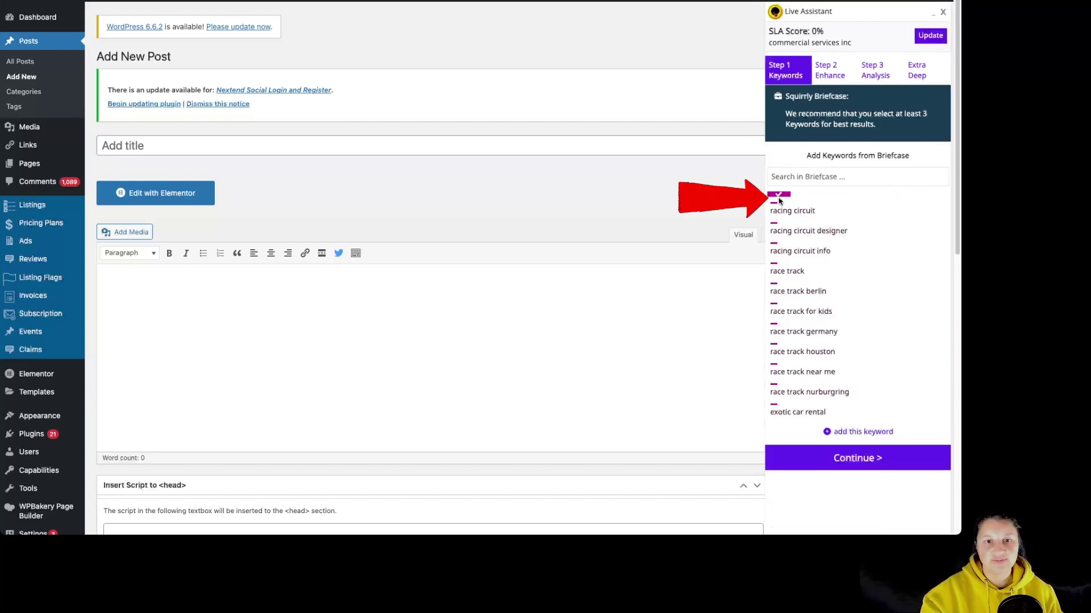
pyautogui.click(918, 213)
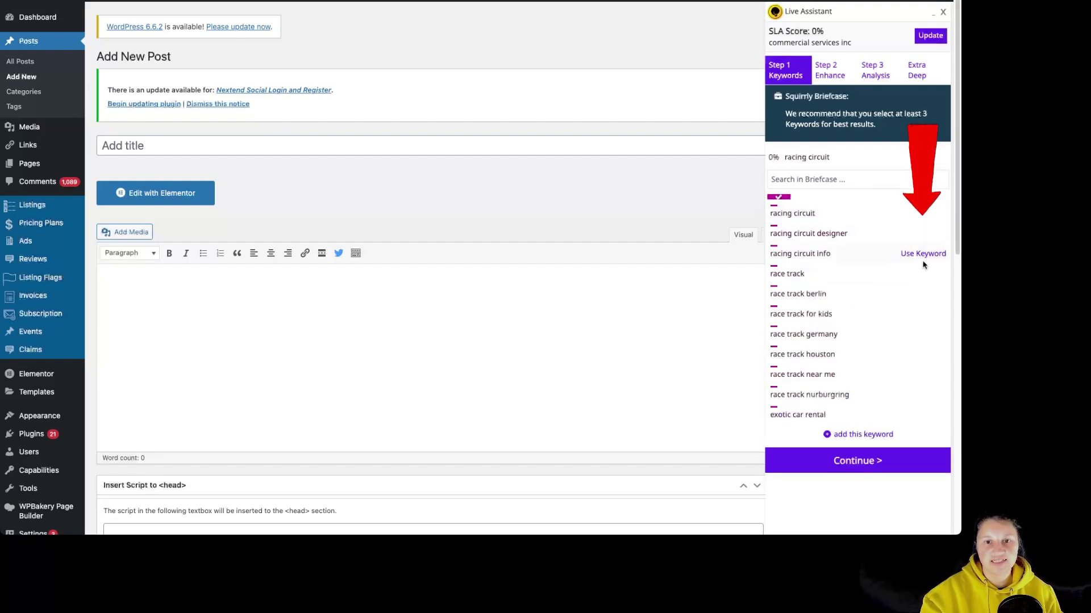
pyautogui.click(925, 279)
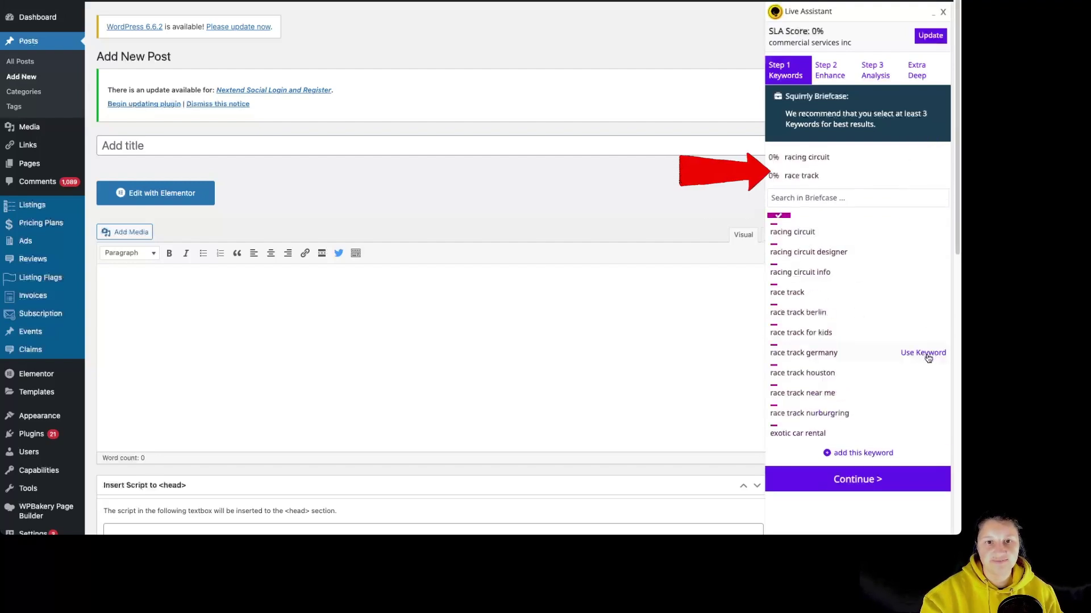
pyautogui.click(927, 356)
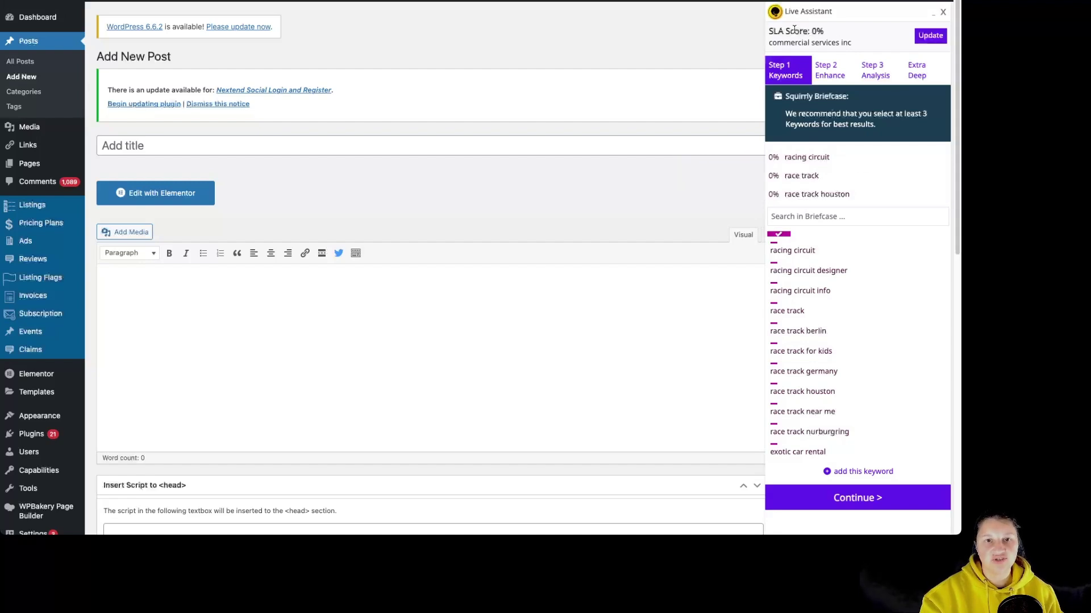
pyautogui.click(809, 178)
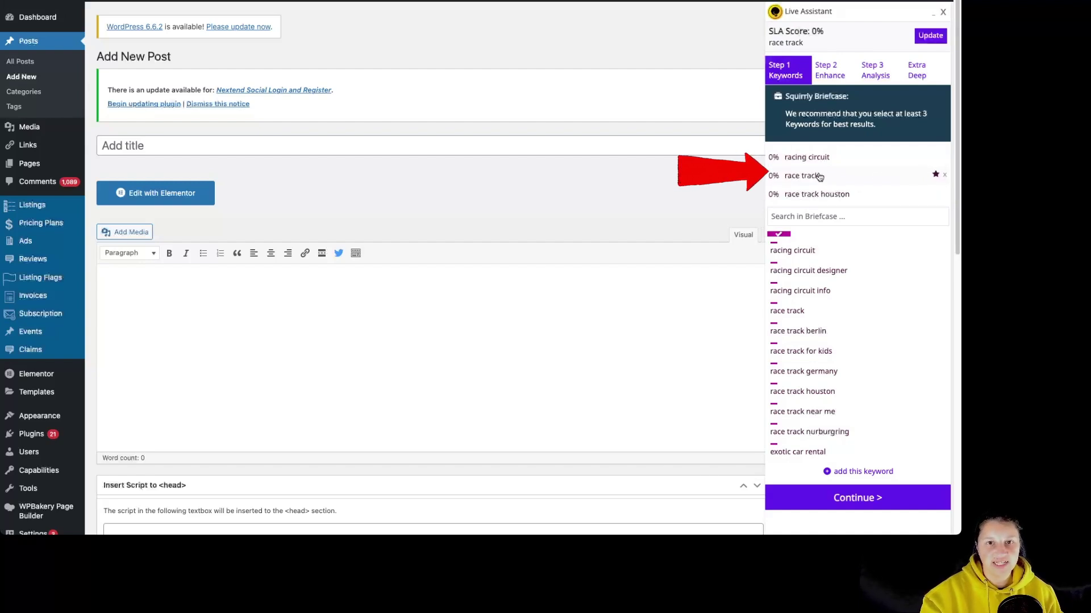
# View the Step 3 Analysis checklist in the Live Assistant, then return to Step 1 Keywords.
pyautogui.click(876, 73)
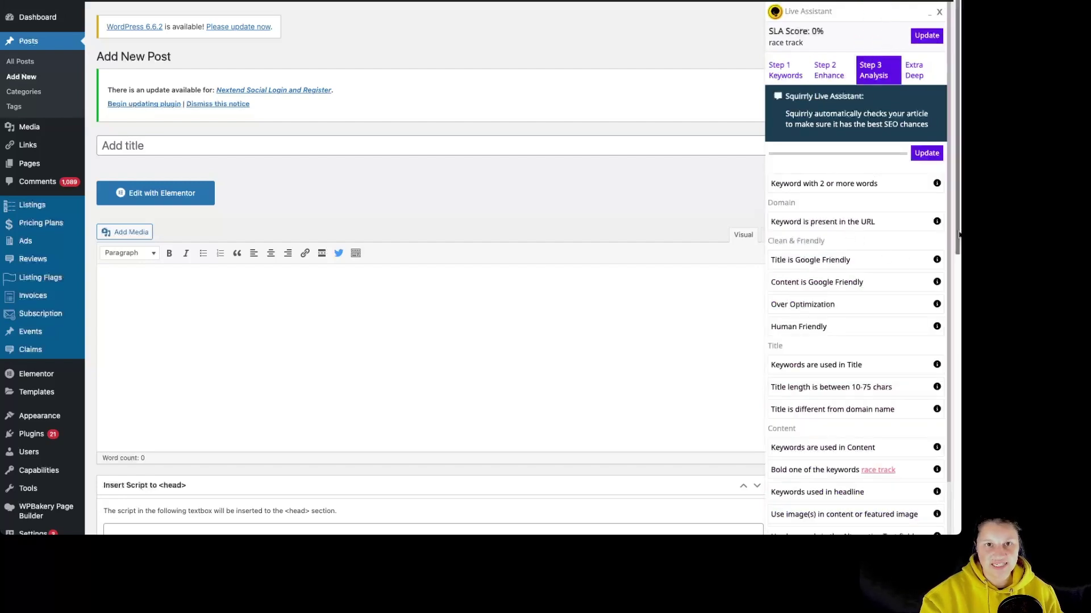
pyautogui.click(789, 72)
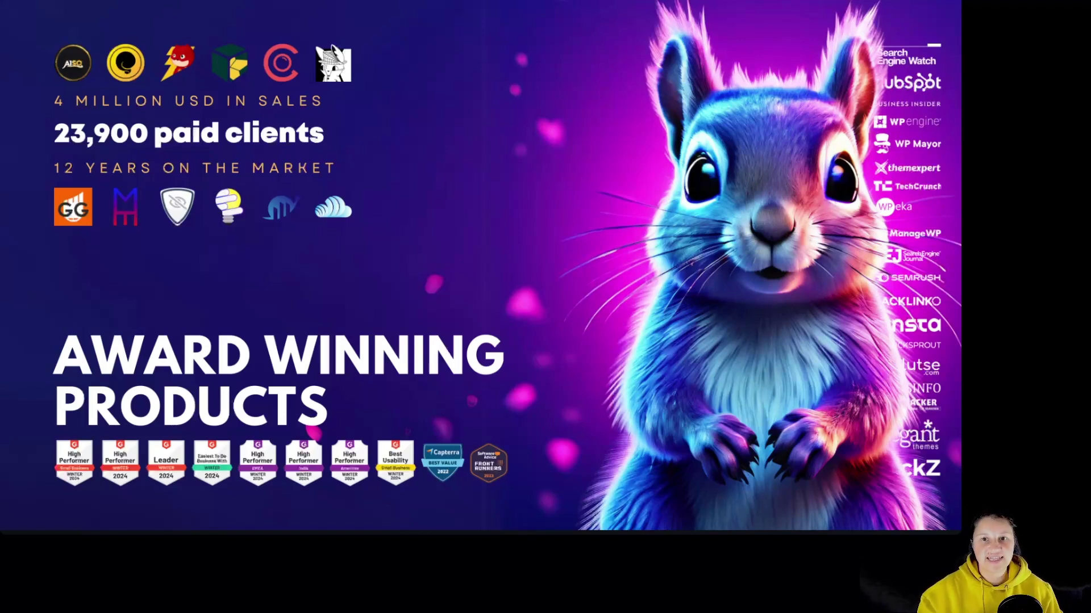